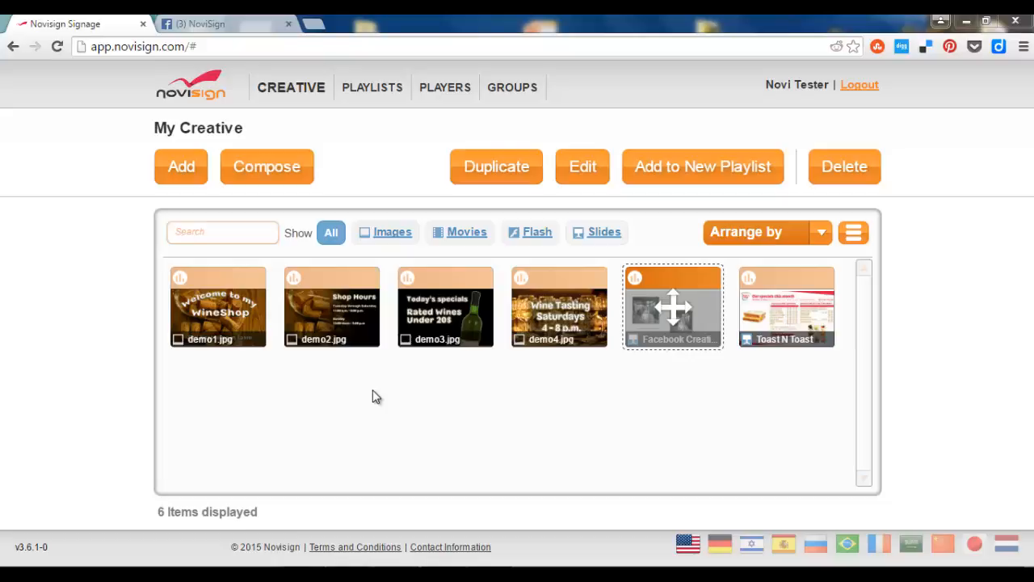
Compose a new creative named 'Twitter Creative' on the Blank 16:9 template
{"action": "left_click", "coordinate": [270, 174]}
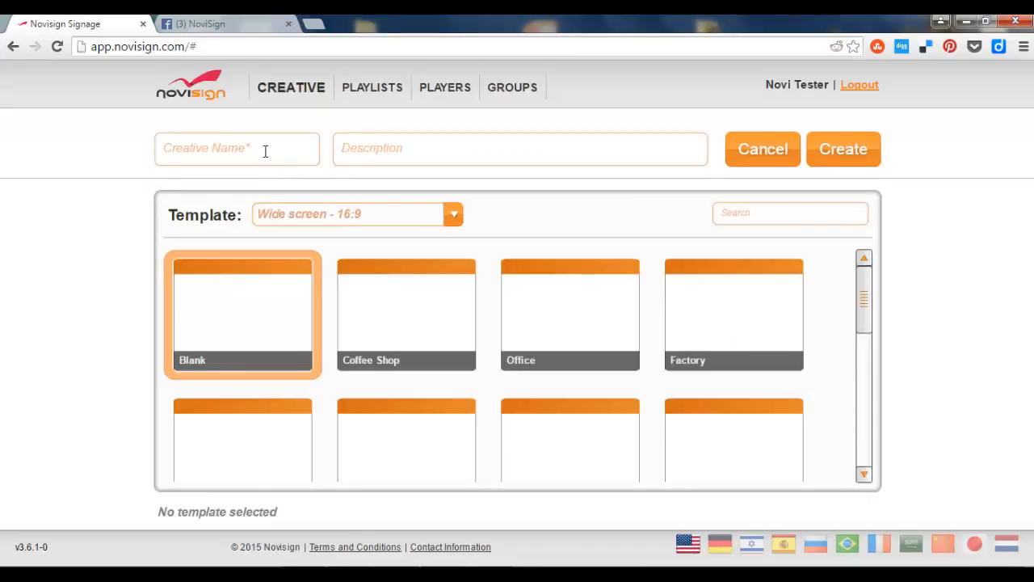
{"action": "left_click", "coordinate": [265, 151]}
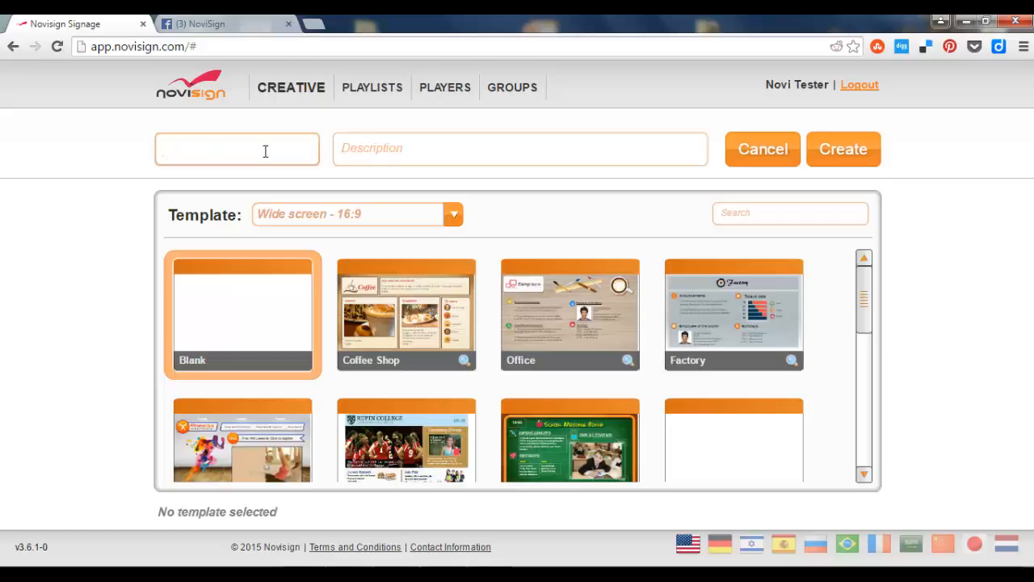
{"action": "type", "text": "Twitter C"}
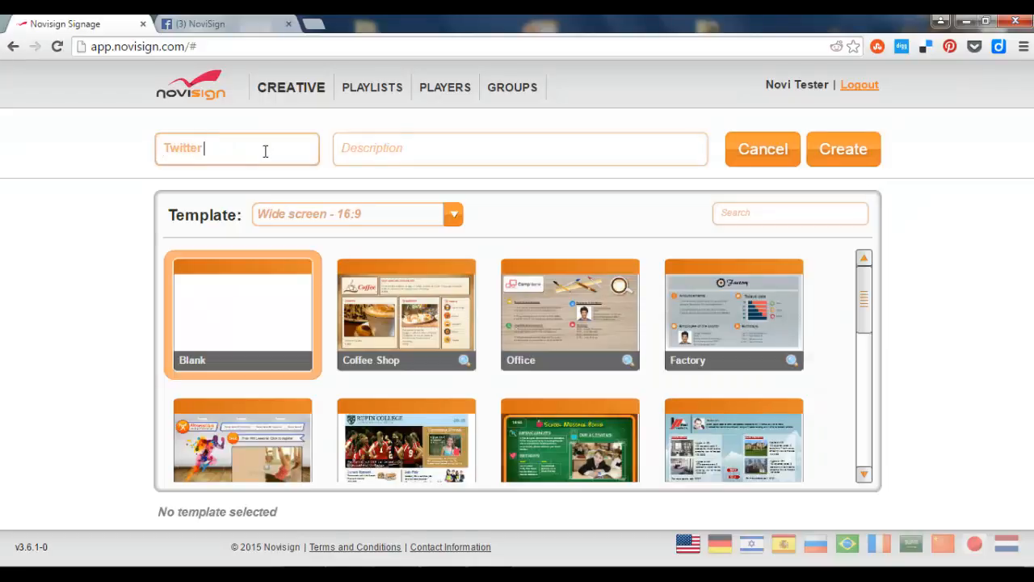
{"action": "type", "text": "reative"}
{"action": "left_click", "coordinate": [839, 148]}
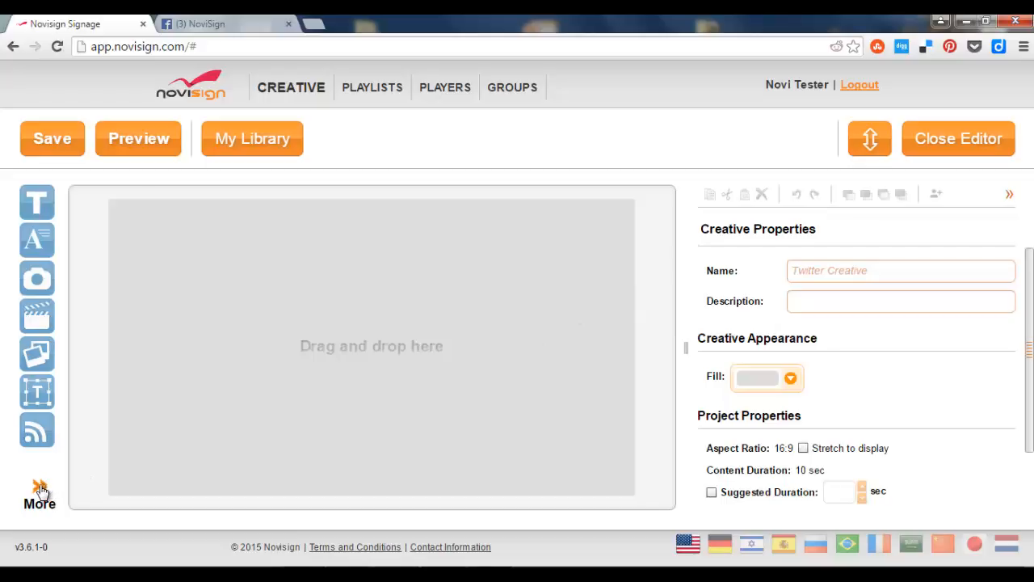
Drop a Twitter widget from the More widgets list onto the canvas
{"action": "left_click", "coordinate": [42, 488]}
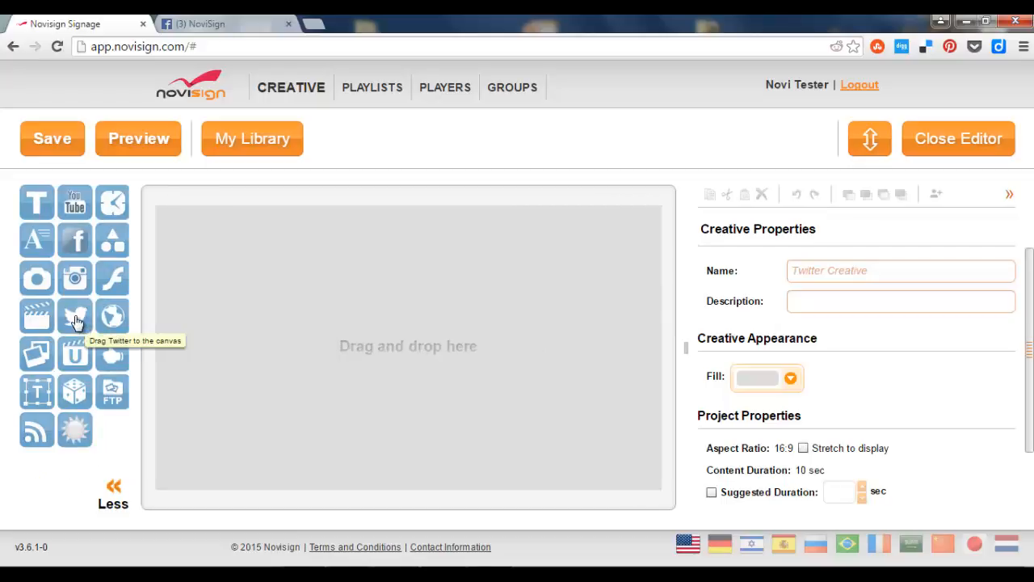
{"action": "left_click_drag", "start_coordinate": [76, 321], "coordinate": [142, 316]}
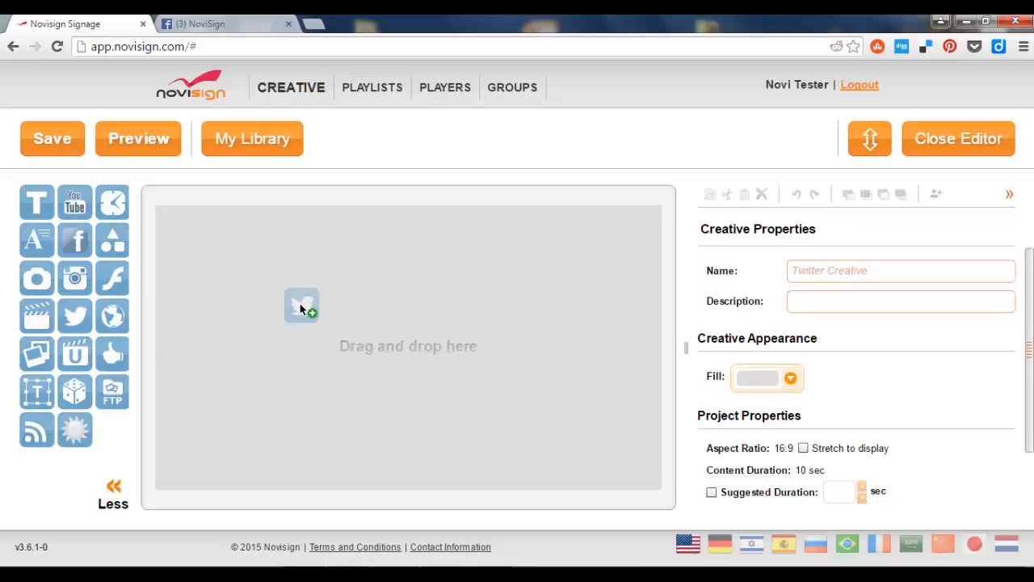
{"action": "left_click_drag", "start_coordinate": [300, 303], "coordinate": [300, 304]}
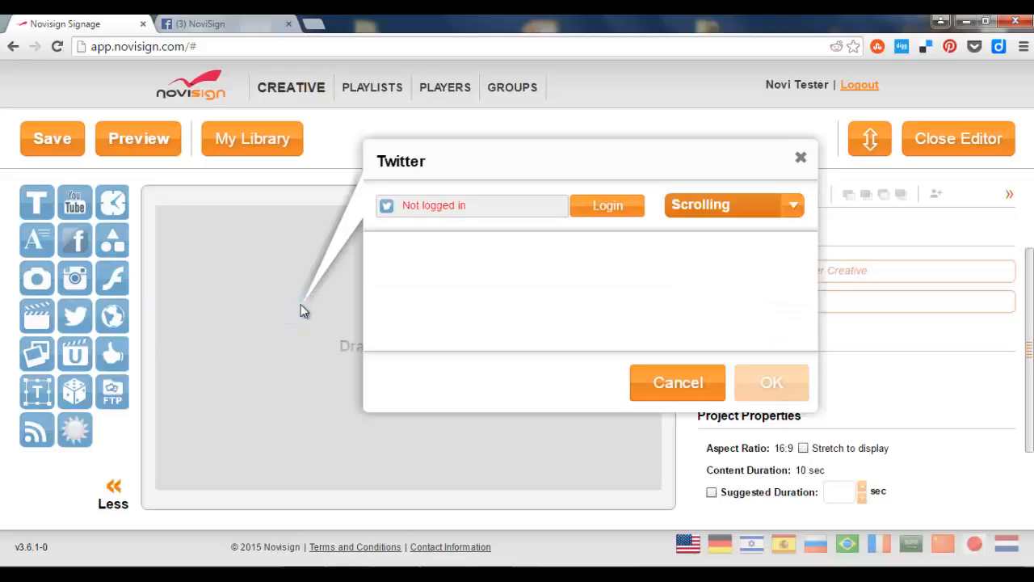
Log the widget into Twitter with the saved username and the account password
{"action": "left_click", "coordinate": [622, 209]}
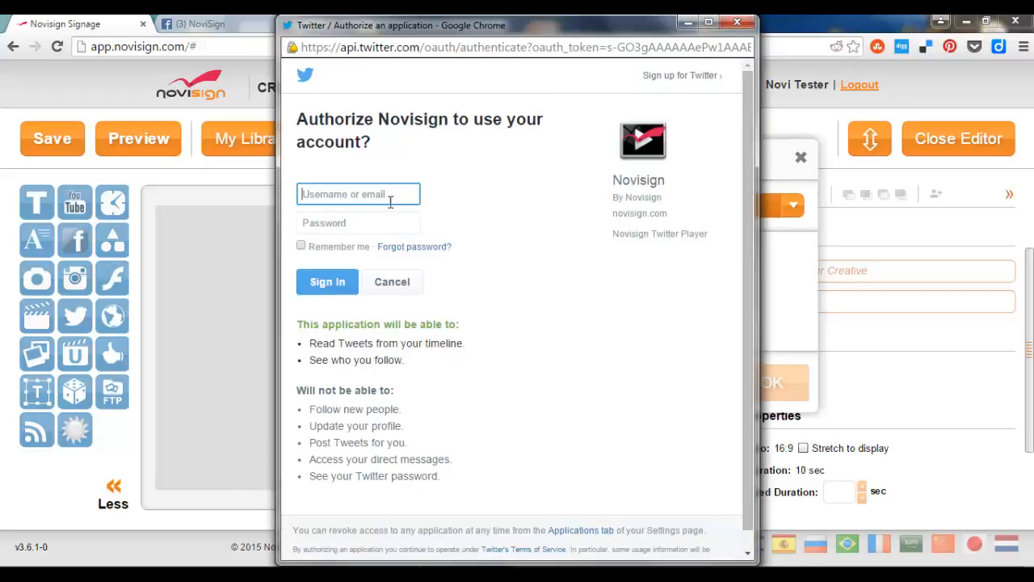
{"action": "left_click", "coordinate": [389, 199]}
{"action": "type", "text": "ni"}
{"action": "key", "text": "Down"}
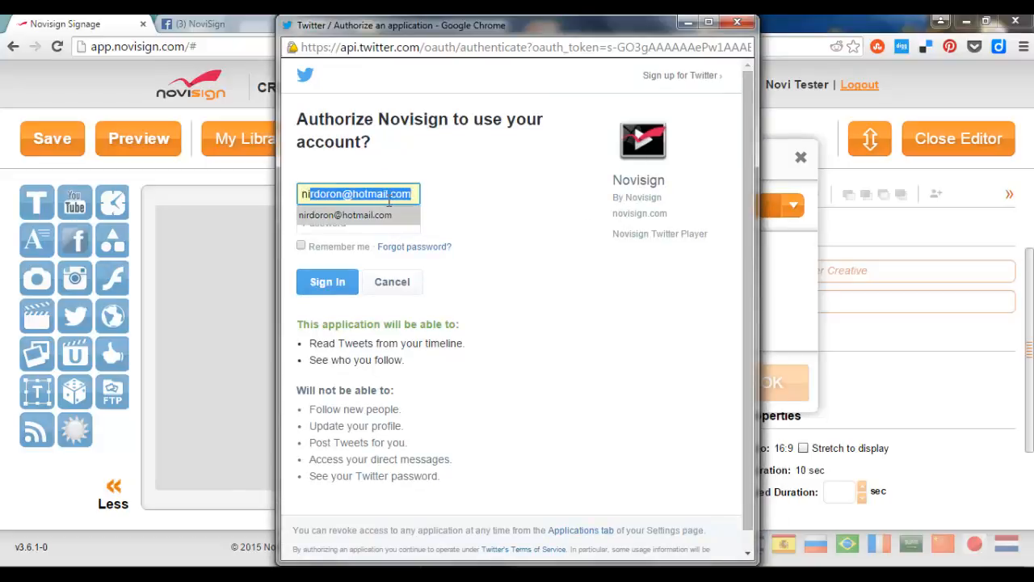
{"action": "key", "text": "Tab"}
{"action": "type", "text": "***"}
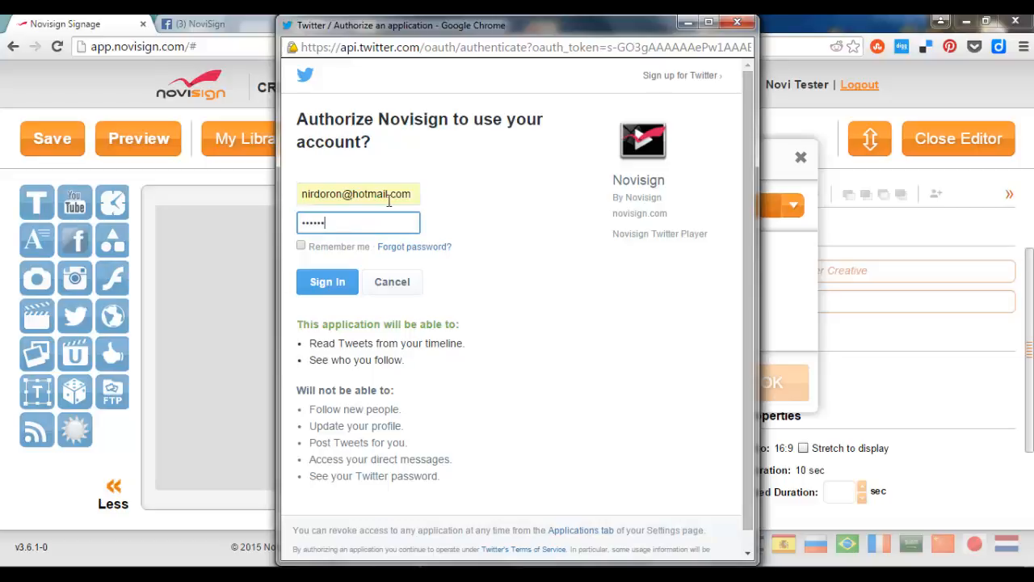
{"action": "key", "text": "Return"}
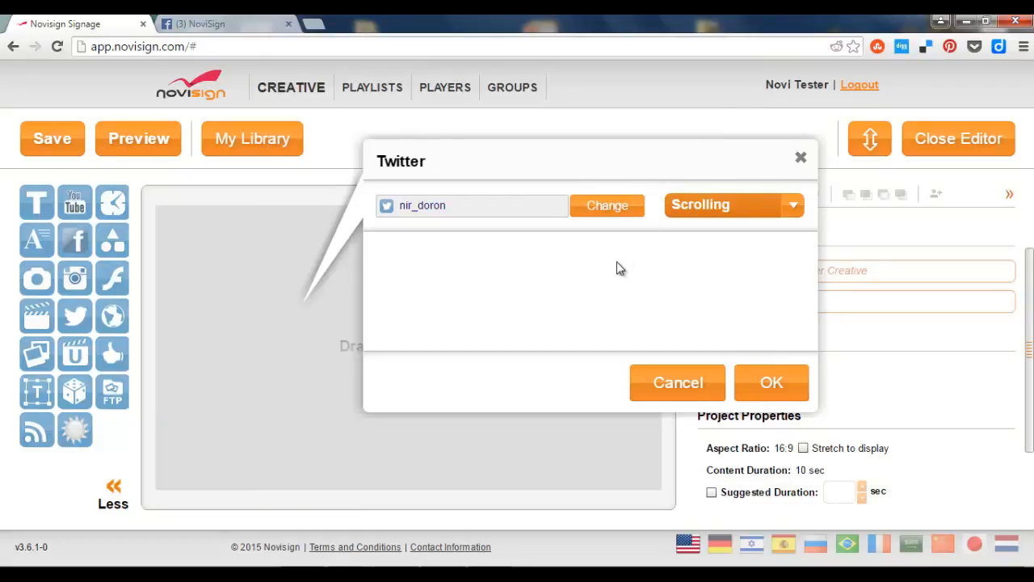
Confirm the Scrolling layout, then move the tweet feed top-left and stretch it across the canvas
{"action": "left_click", "coordinate": [793, 208]}
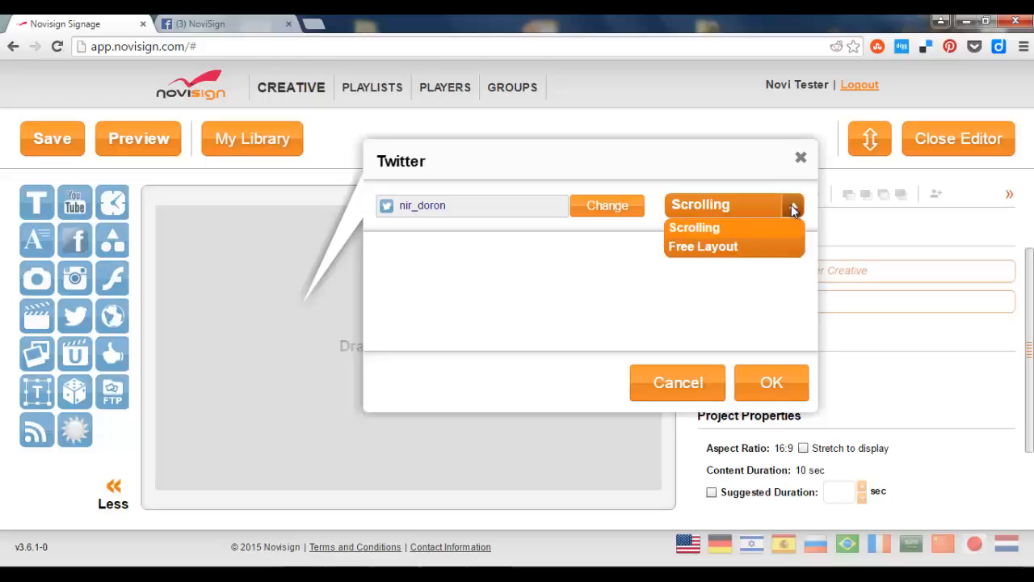
{"action": "left_click", "coordinate": [703, 227]}
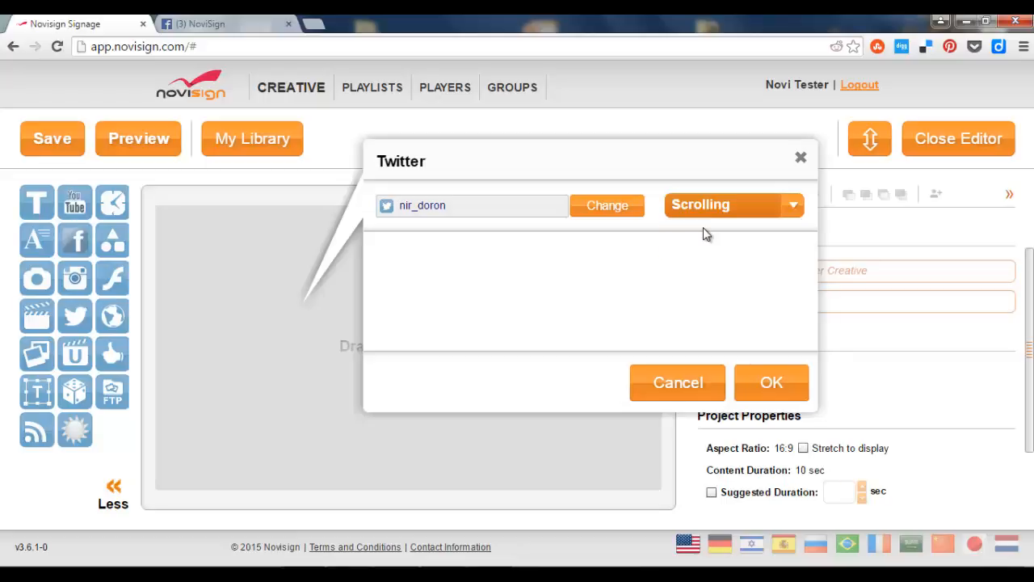
{"action": "left_click", "coordinate": [772, 383]}
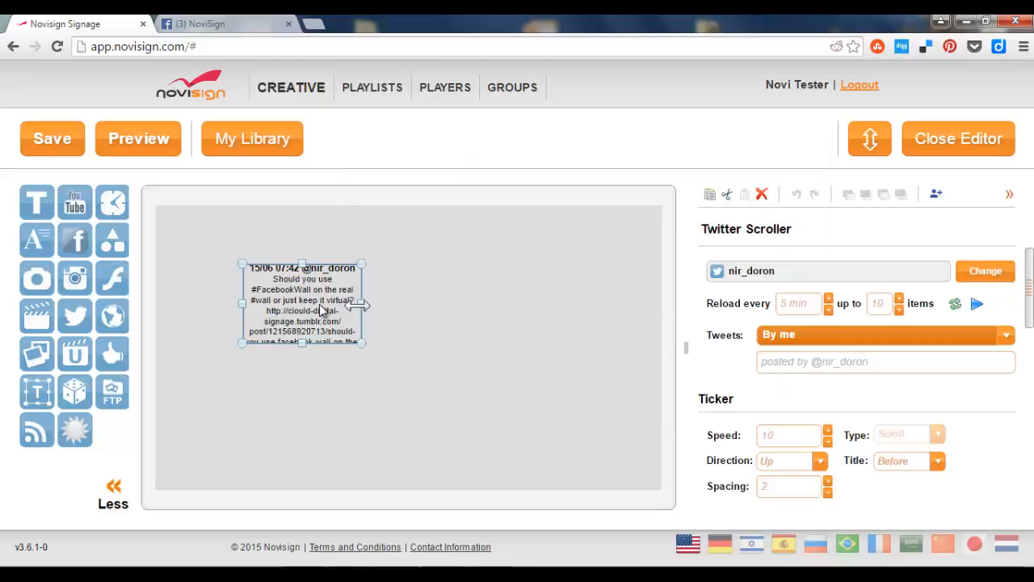
{"action": "left_click_drag", "start_coordinate": [319, 310], "coordinate": [292, 260]}
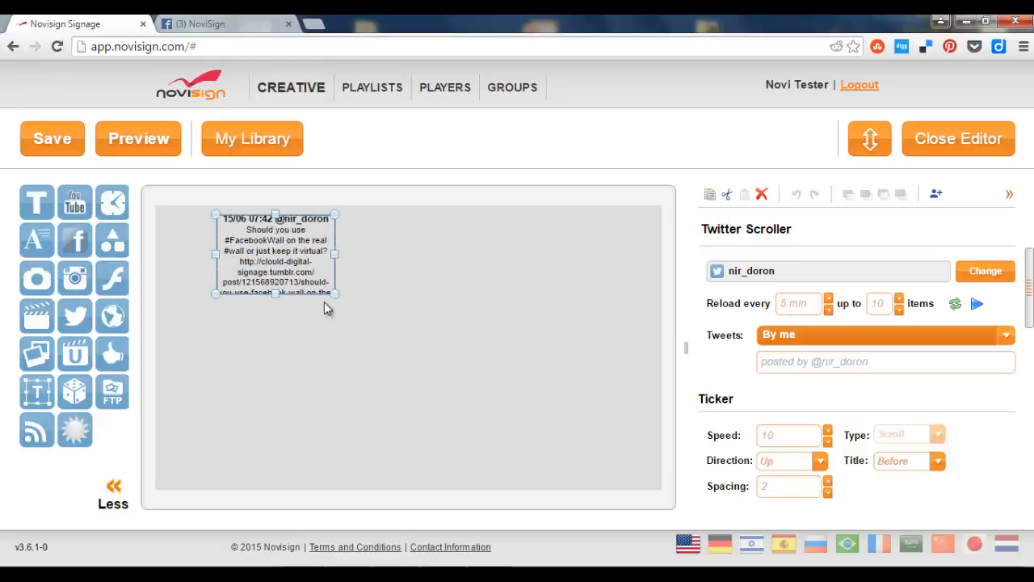
{"action": "left_click_drag", "start_coordinate": [335, 293], "coordinate": [549, 464]}
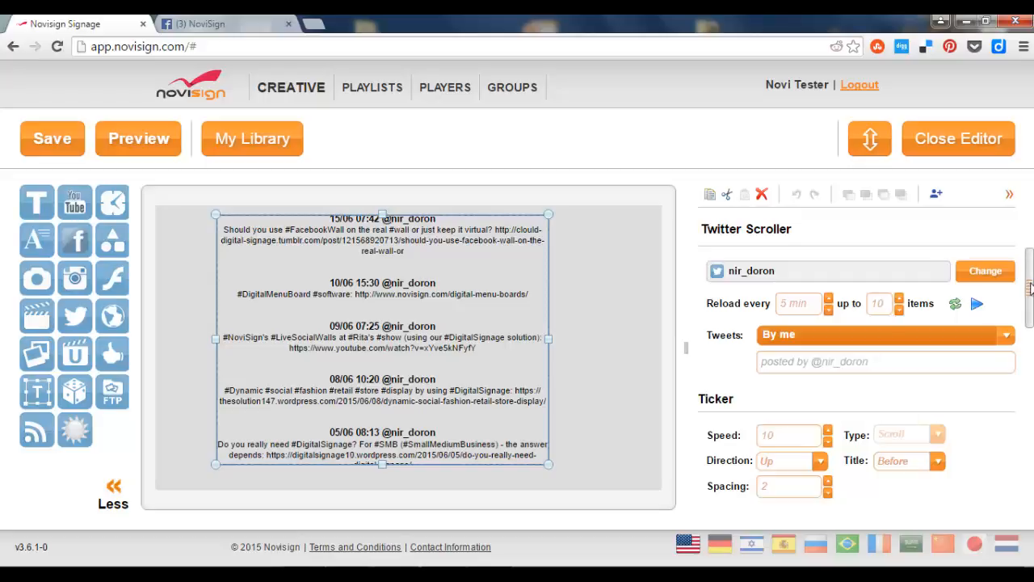
Set the Tweets source to Advanced and read the Query search-operator help
{"action": "left_click_drag", "start_coordinate": [1030, 289], "coordinate": [1030, 301]}
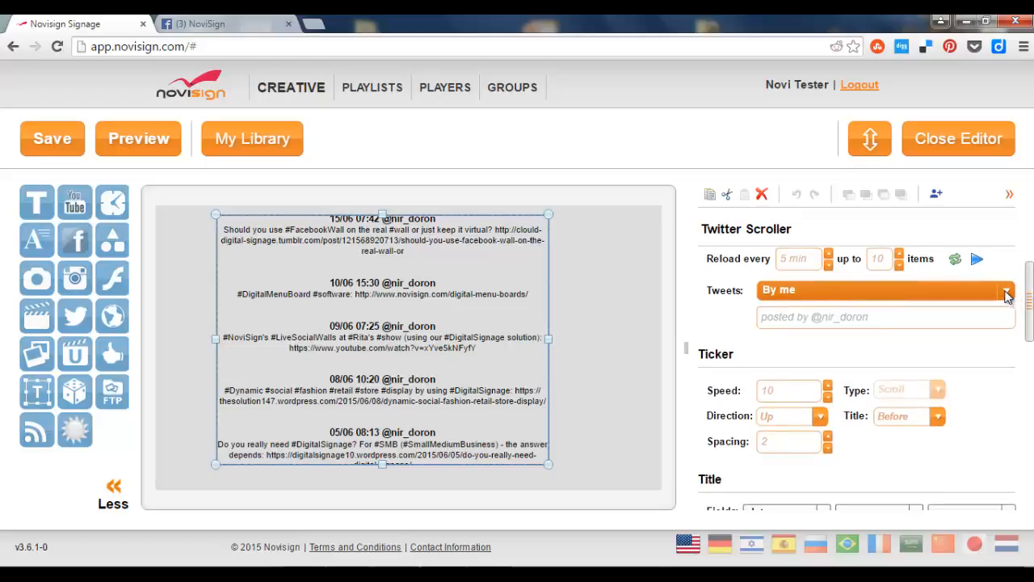
{"action": "left_click", "coordinate": [1006, 290]}
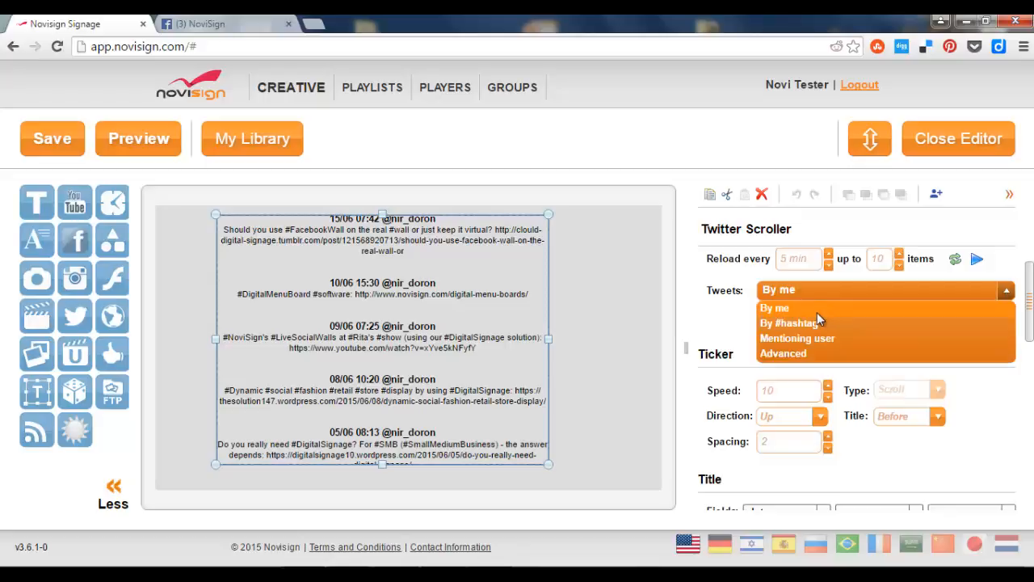
{"action": "left_click", "coordinate": [812, 355]}
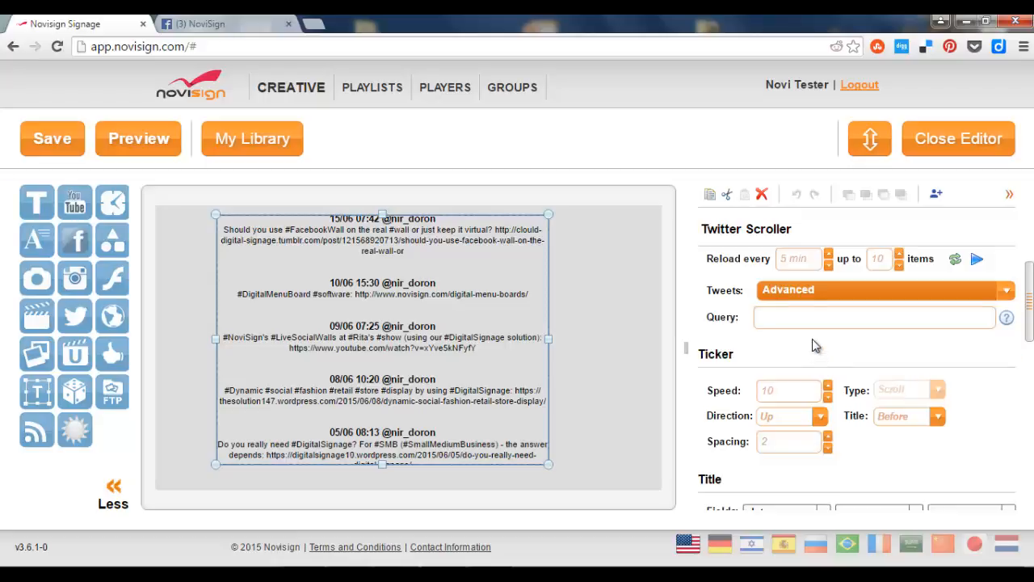
{"action": "left_click", "coordinate": [1008, 319]}
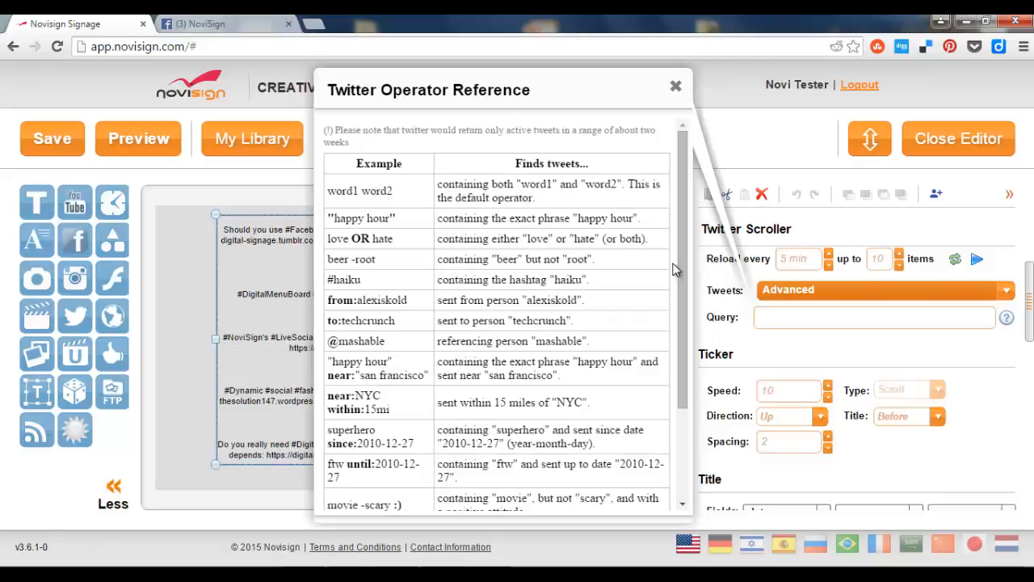
{"action": "left_click_drag", "start_coordinate": [683, 257], "coordinate": [683, 348]}
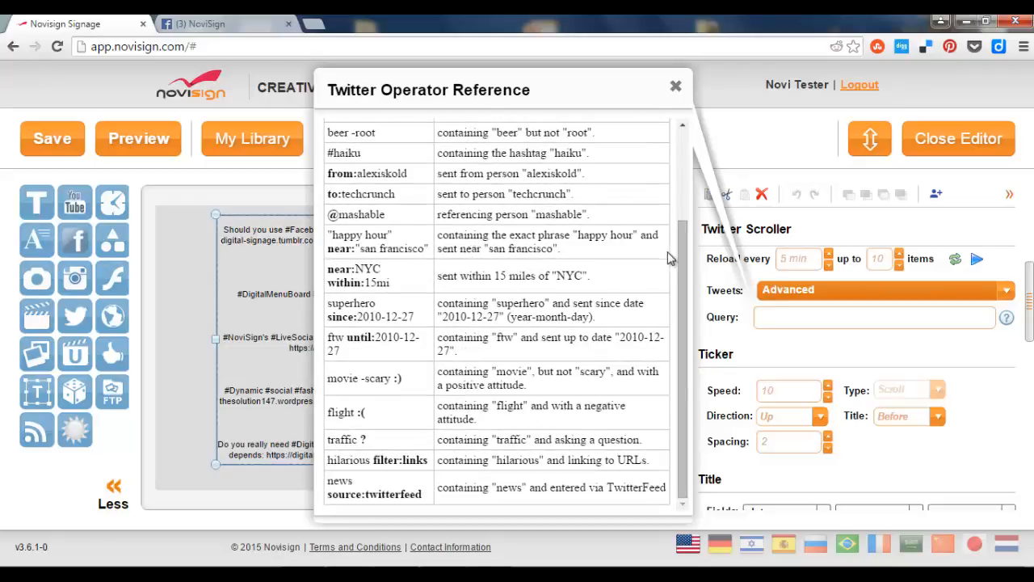
{"action": "left_click_drag", "start_coordinate": [680, 283], "coordinate": [687, 167]}
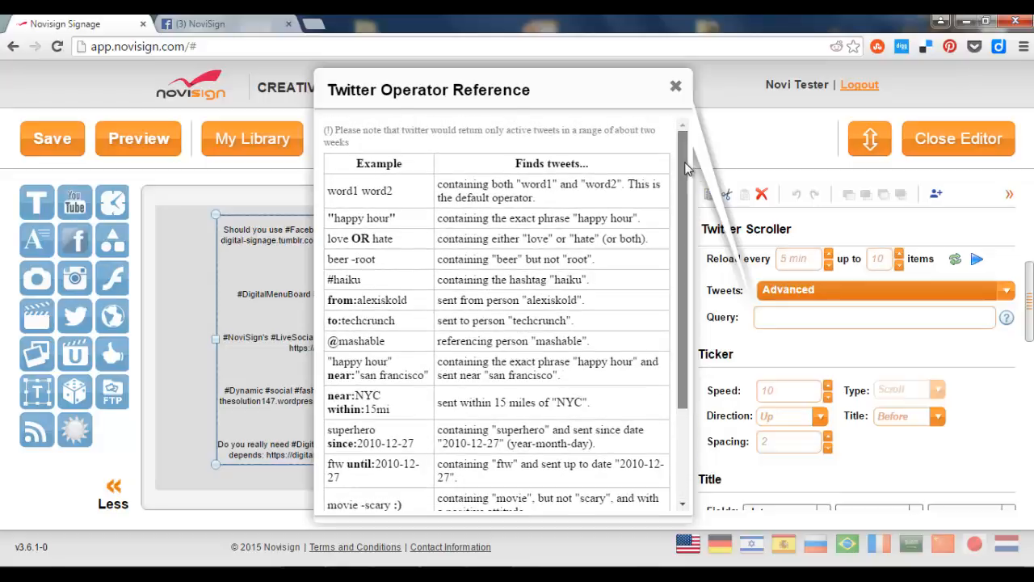
{"action": "scroll", "coordinate": [681, 210], "scroll_direction": "down", "scroll_amount": 2}
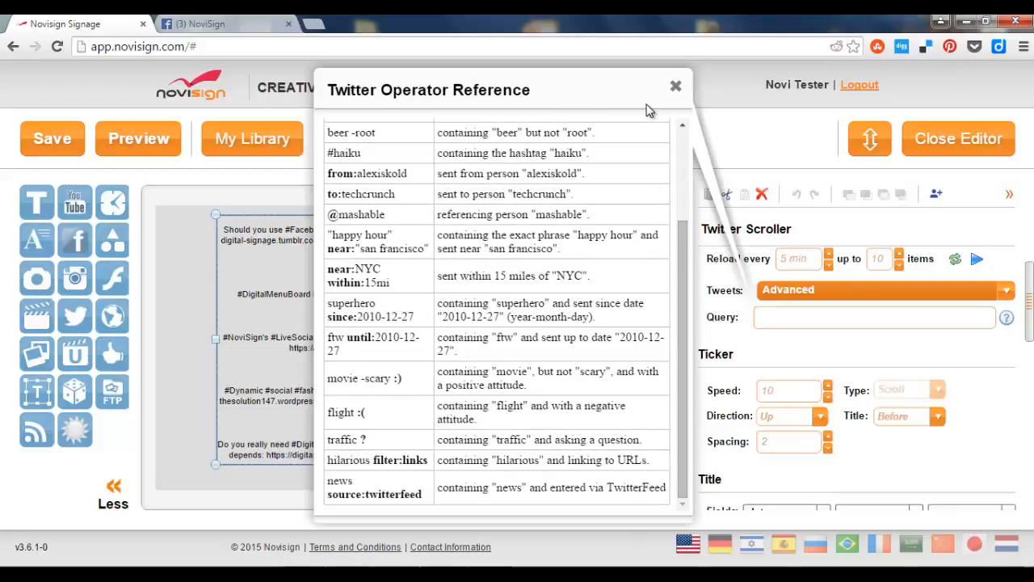
{"action": "left_click", "coordinate": [676, 86]}
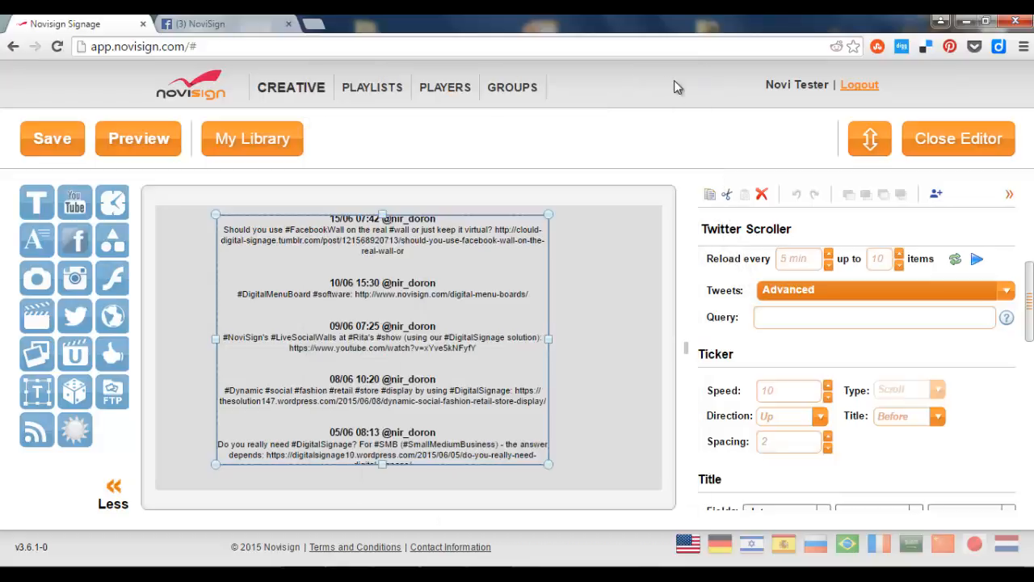
Set the Title Fields to date and user, briefly trying message before restoring user
{"action": "scroll", "coordinate": [1030, 294], "scroll_direction": "down", "scroll_amount": 2}
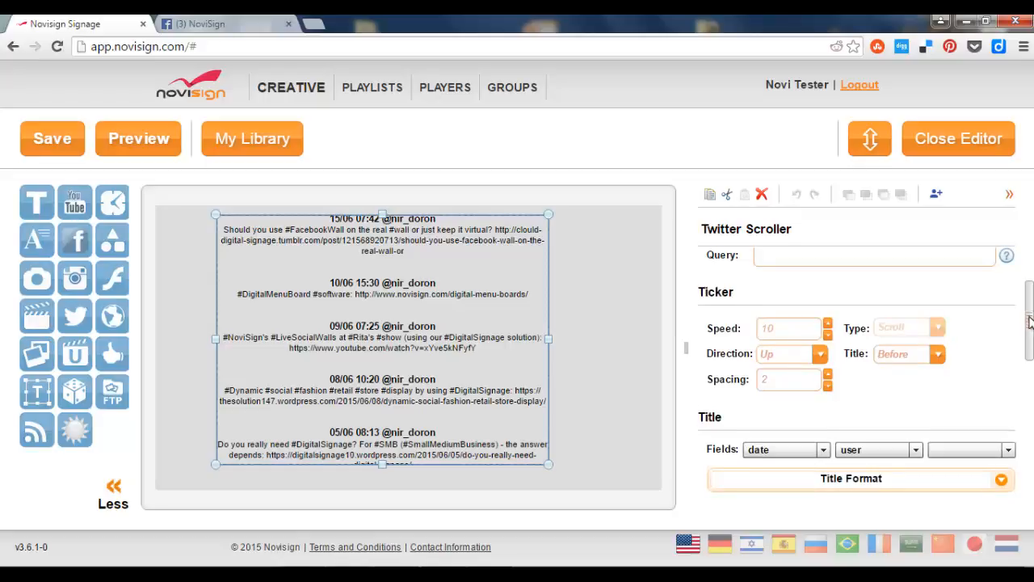
{"action": "left_click_drag", "start_coordinate": [1031, 322], "coordinate": [1030, 362]}
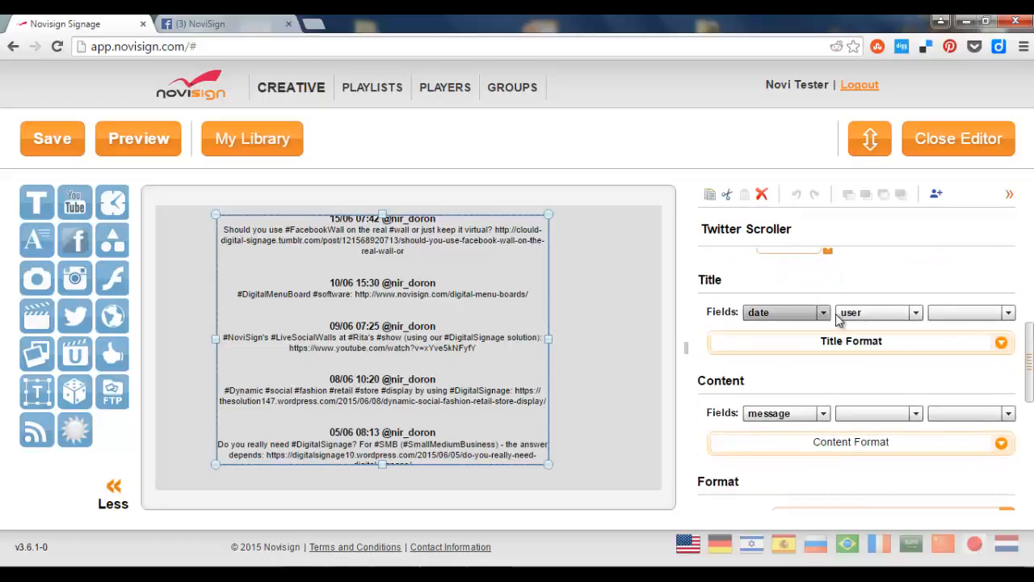
{"action": "left_click", "coordinate": [914, 315]}
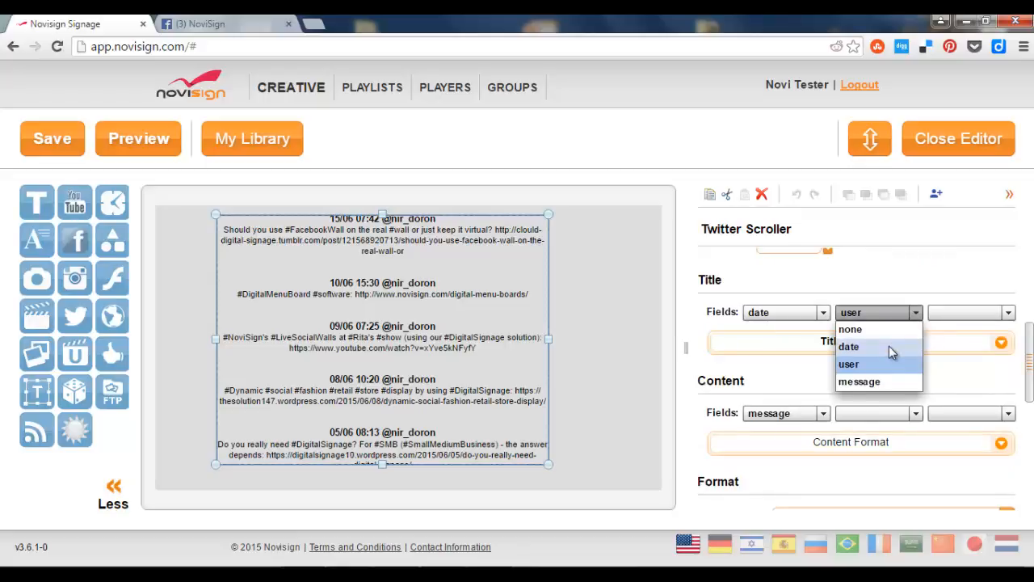
{"action": "left_click", "coordinate": [934, 293]}
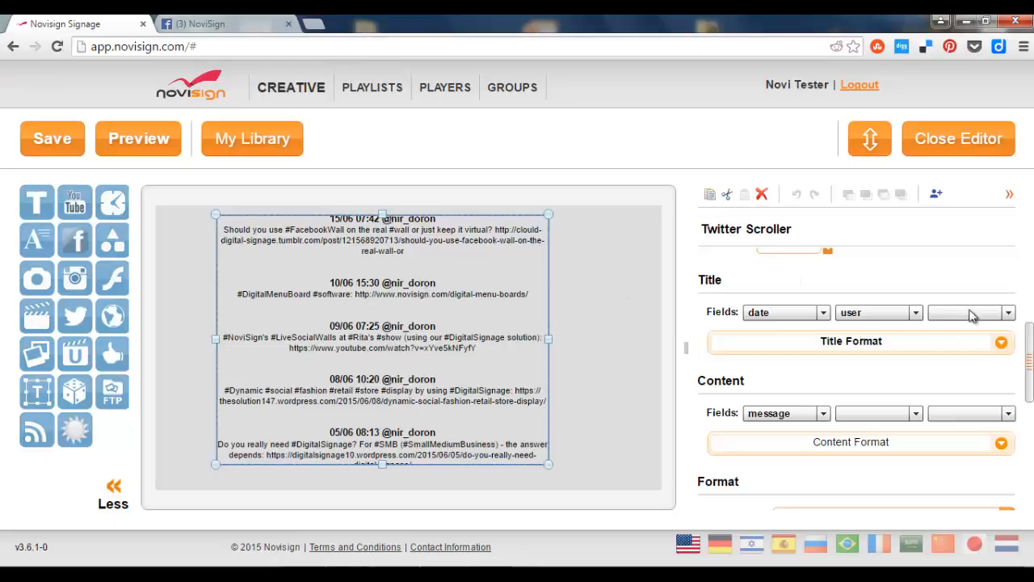
{"action": "left_click", "coordinate": [915, 315]}
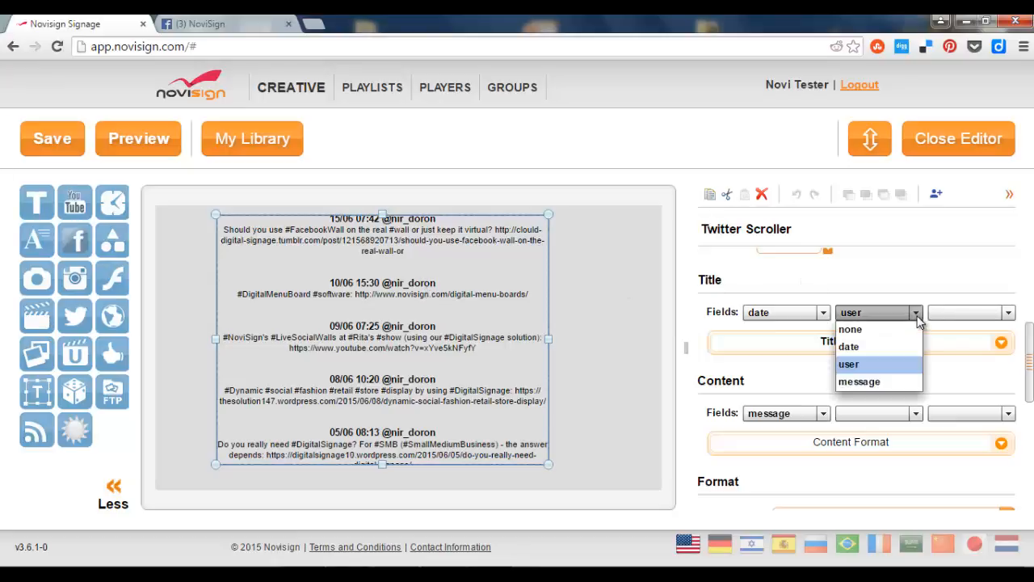
{"action": "left_click", "coordinate": [887, 383]}
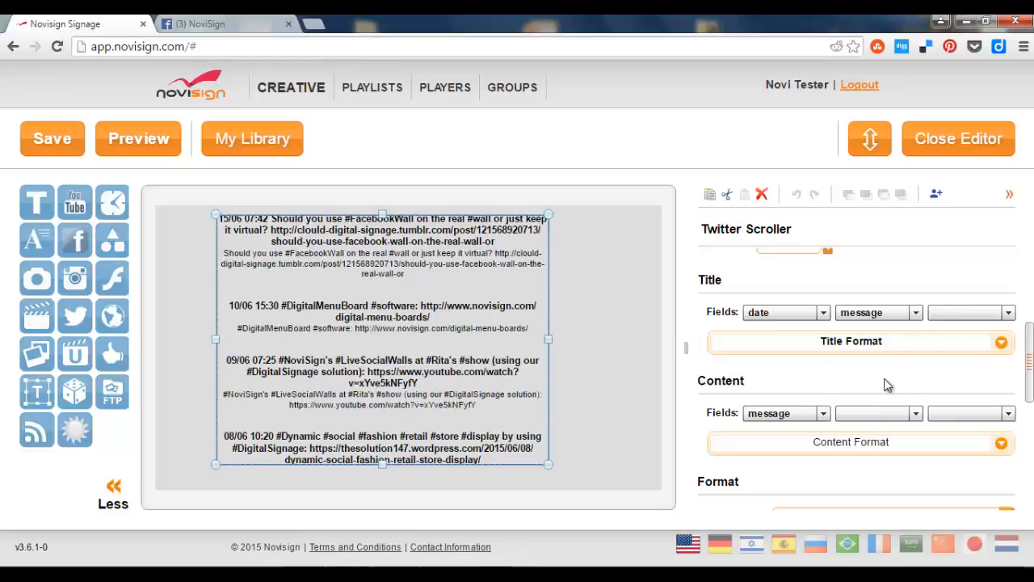
{"action": "left_click", "coordinate": [915, 313]}
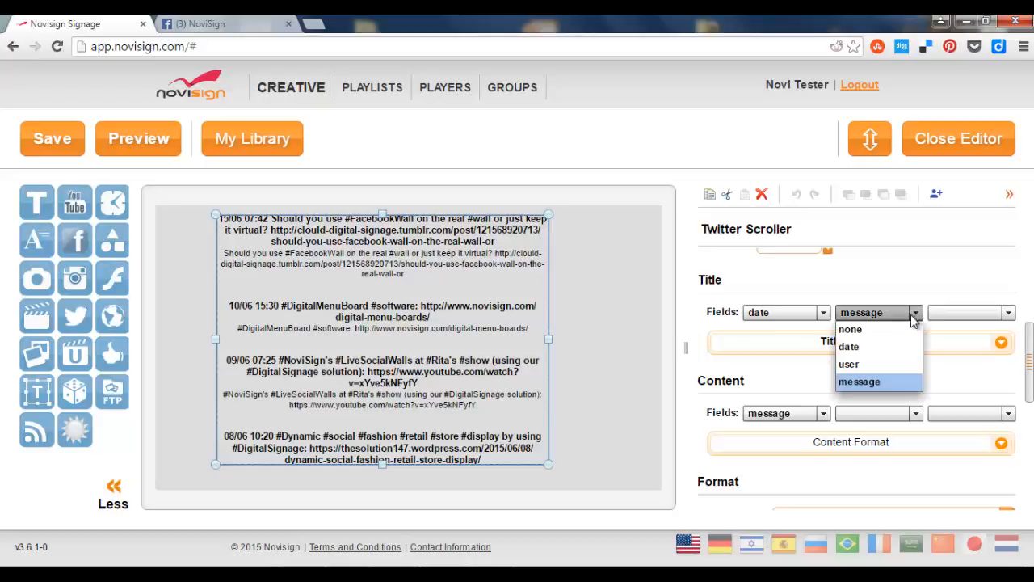
{"action": "left_click", "coordinate": [878, 362]}
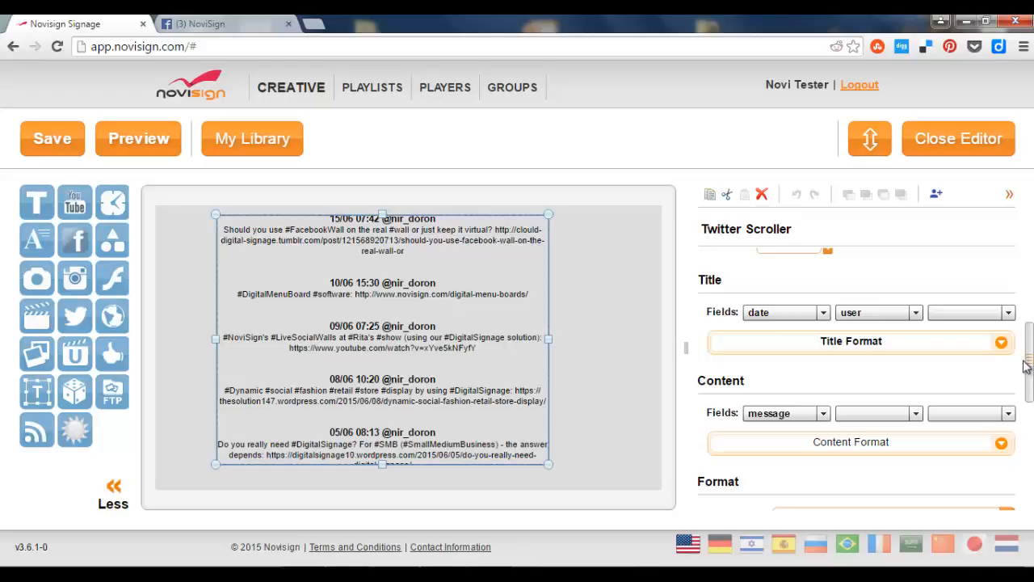
{"action": "scroll", "coordinate": [1031, 358], "scroll_direction": "down", "scroll_amount": 1}
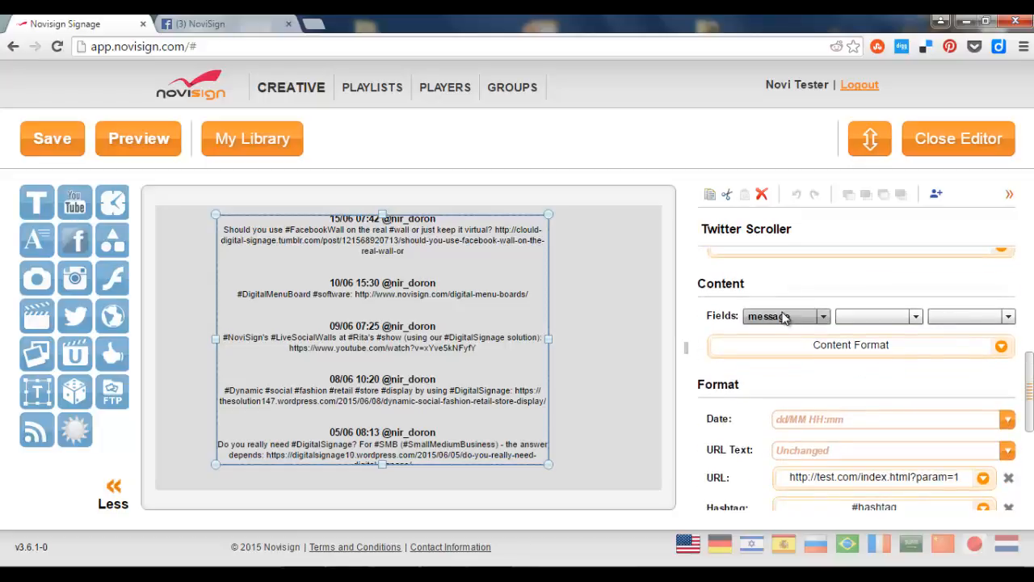
Format hashtags in the Twitter Scroller with blue text
{"action": "scroll", "coordinate": [1031, 373], "scroll_direction": "down", "scroll_amount": 1}
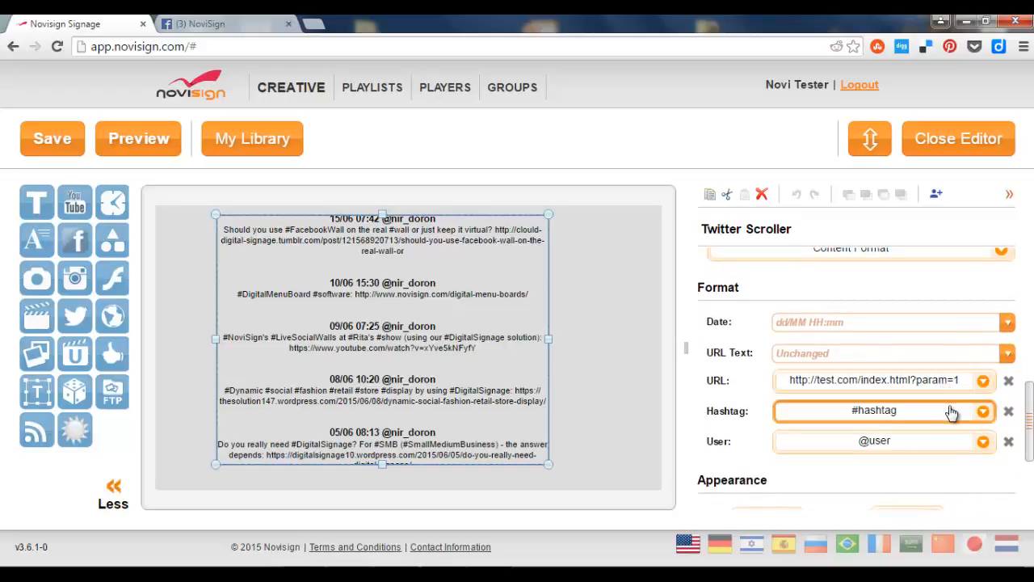
{"action": "left_click", "coordinate": [983, 412]}
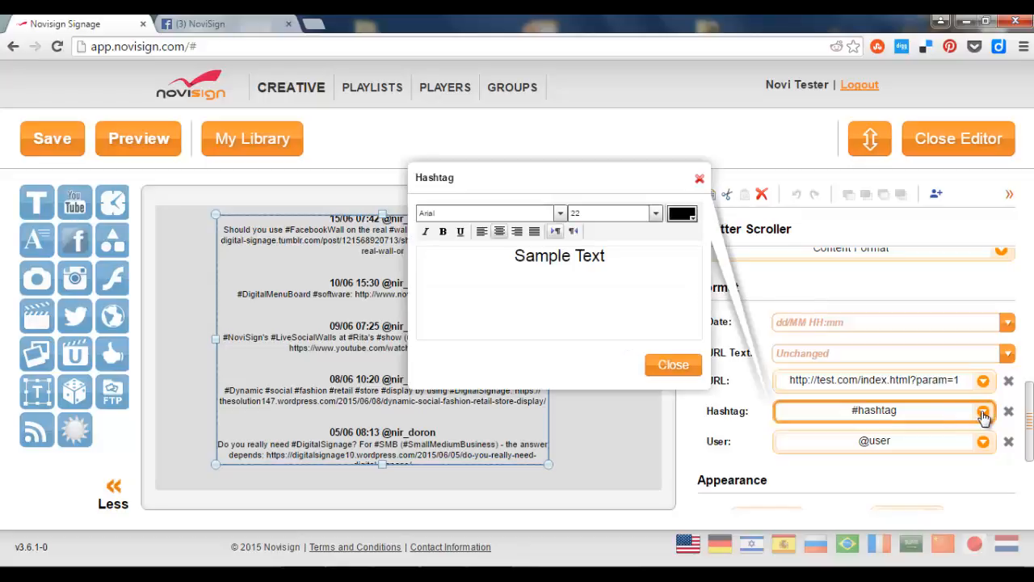
{"action": "left_click", "coordinate": [693, 217]}
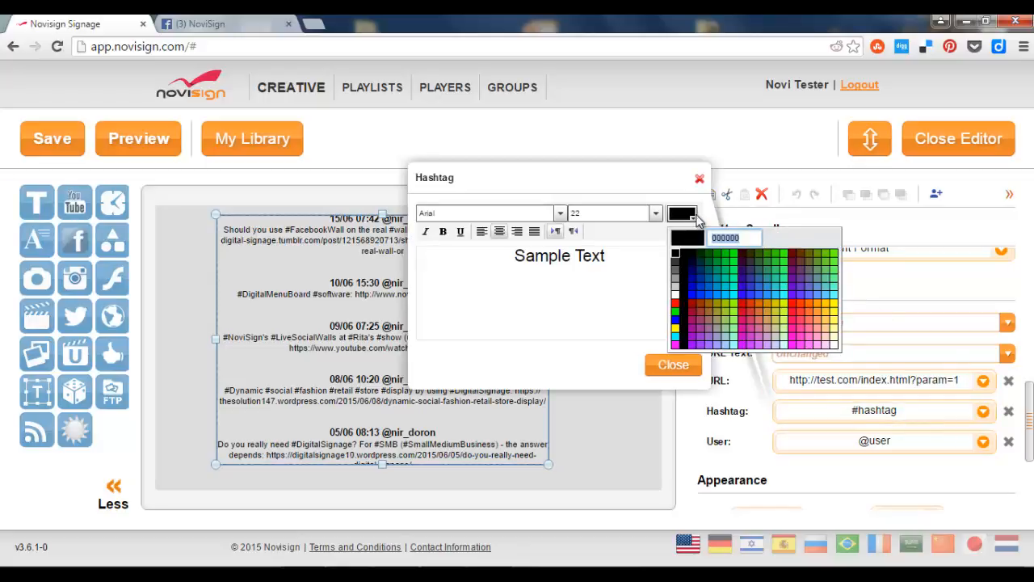
{"action": "left_click", "coordinate": [676, 320]}
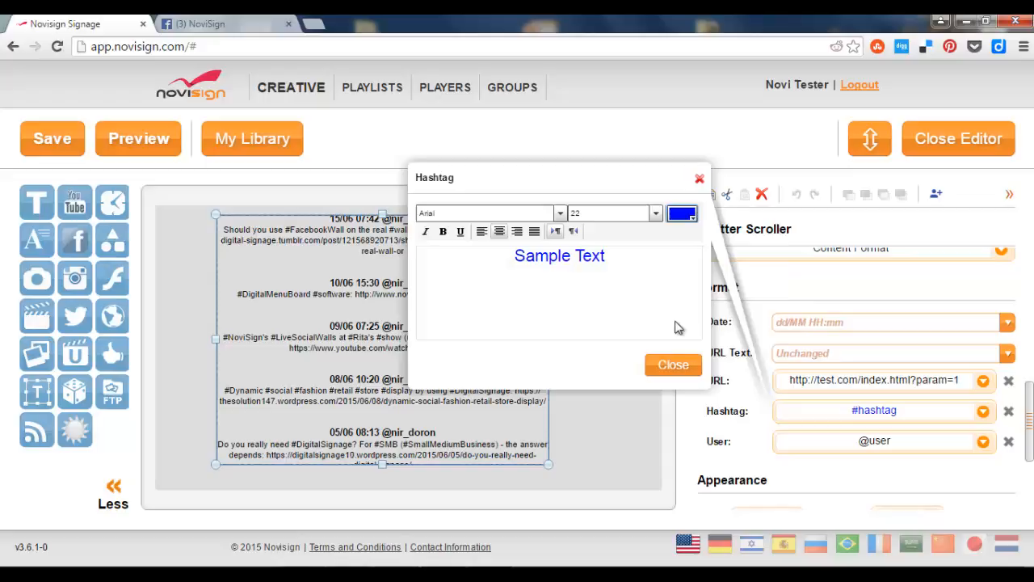
{"action": "left_click", "coordinate": [678, 364]}
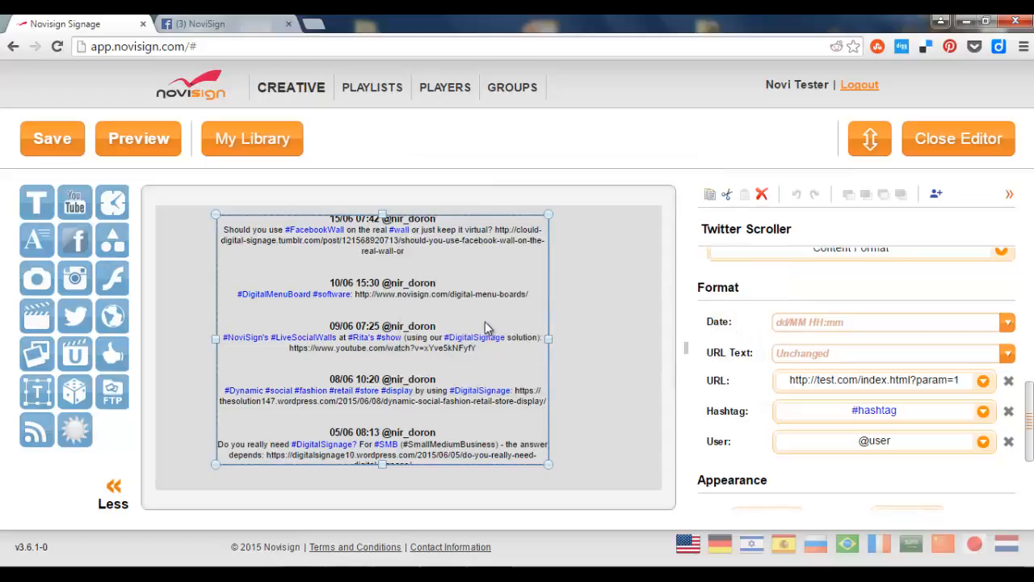
Format user handles with red (FF0000) text
{"action": "left_click", "coordinate": [983, 442]}
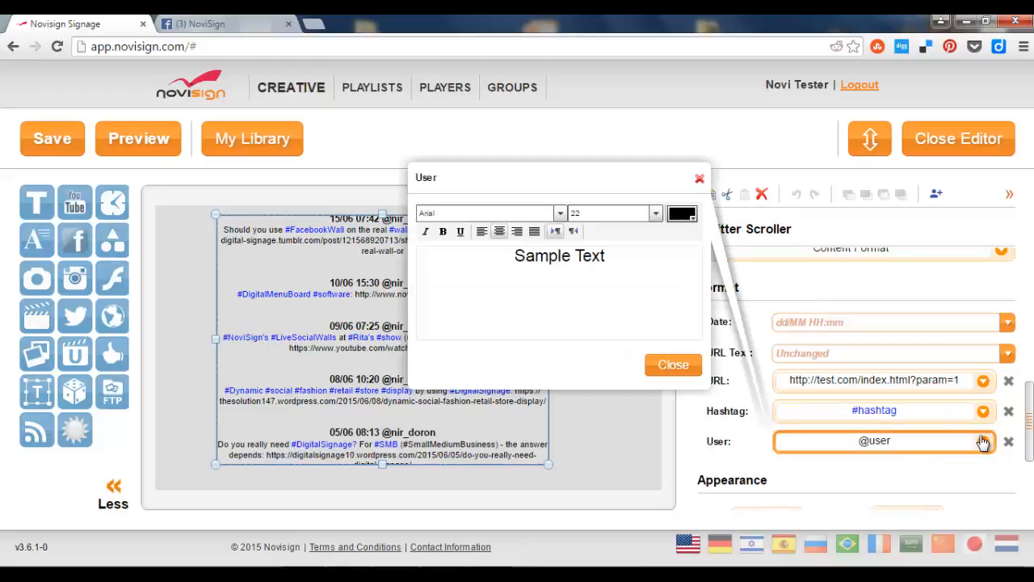
{"action": "left_click", "coordinate": [688, 215]}
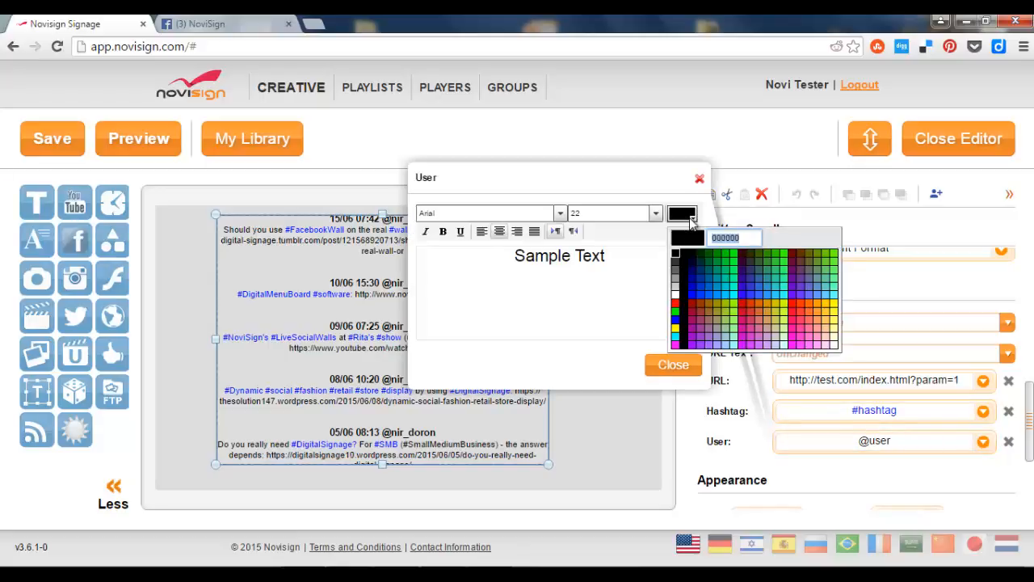
{"action": "left_click", "coordinate": [676, 306]}
{"action": "left_click", "coordinate": [678, 370]}
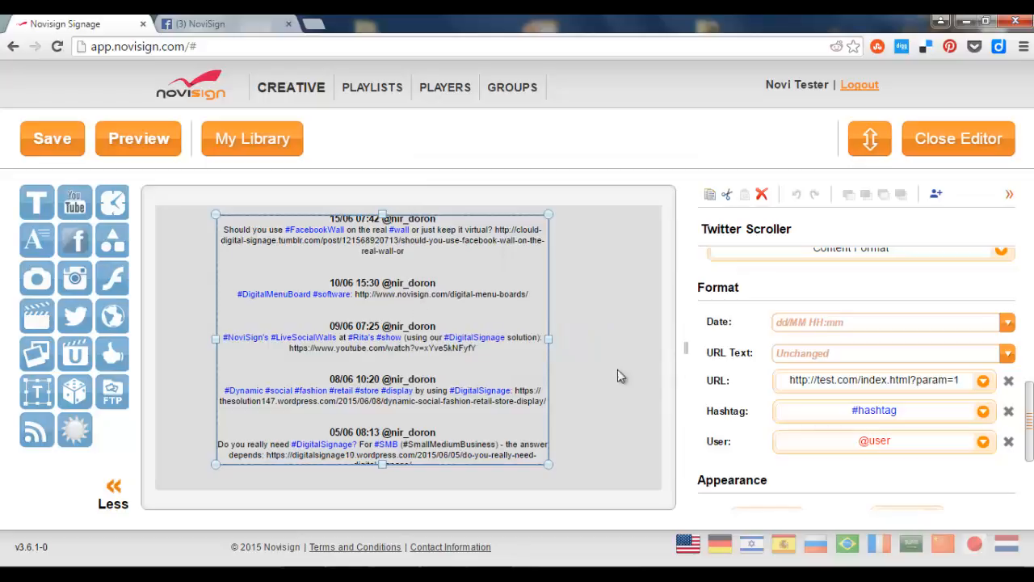
{"action": "left_click", "coordinate": [1007, 355]}
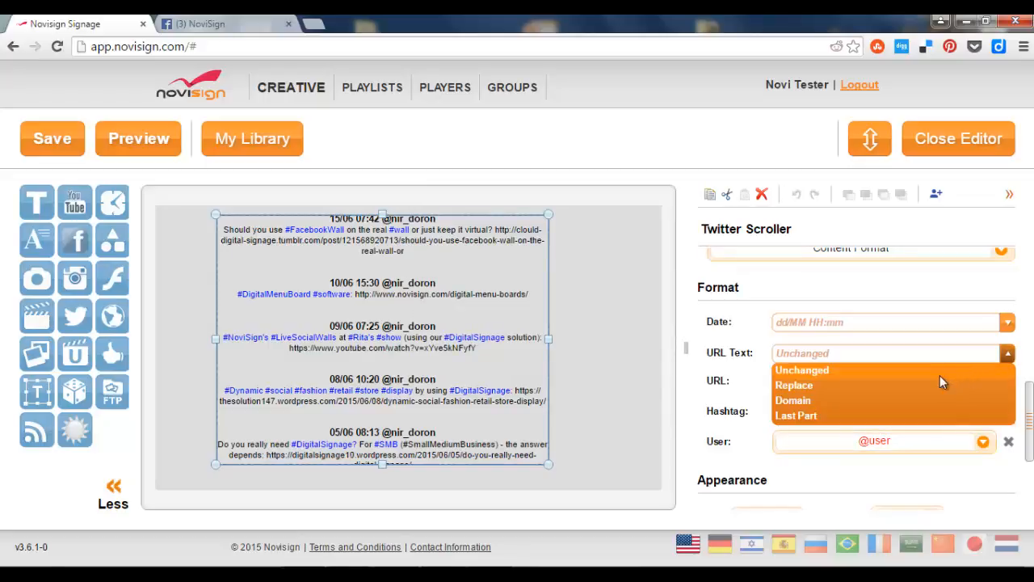
Keep URL Text Unchanged and colour tweet links dark green (006600)
{"action": "left_click", "coordinate": [816, 370]}
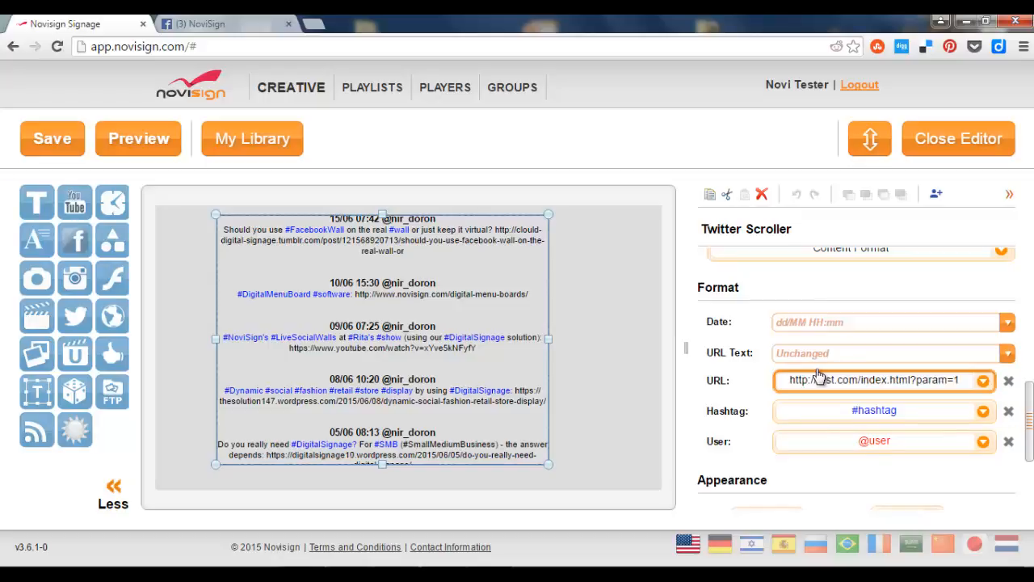
{"action": "left_click", "coordinate": [982, 388]}
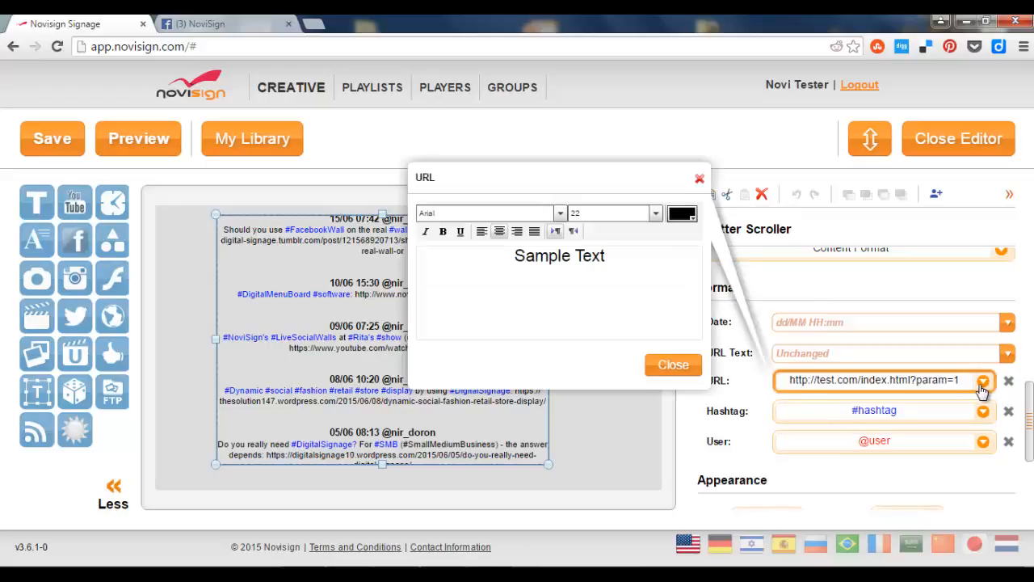
{"action": "left_click", "coordinate": [691, 217]}
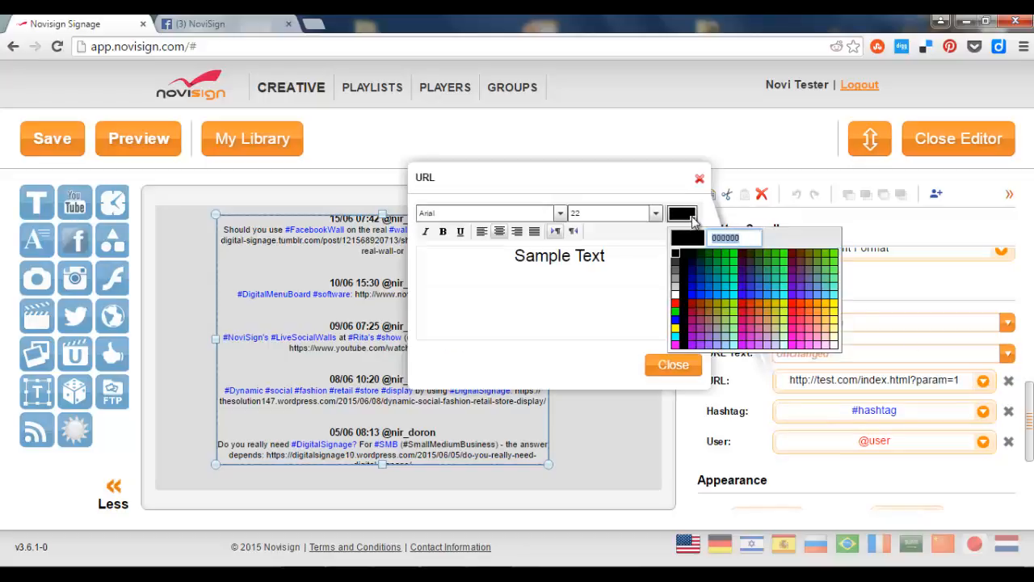
{"action": "left_click", "coordinate": [710, 256]}
{"action": "left_click", "coordinate": [679, 363]}
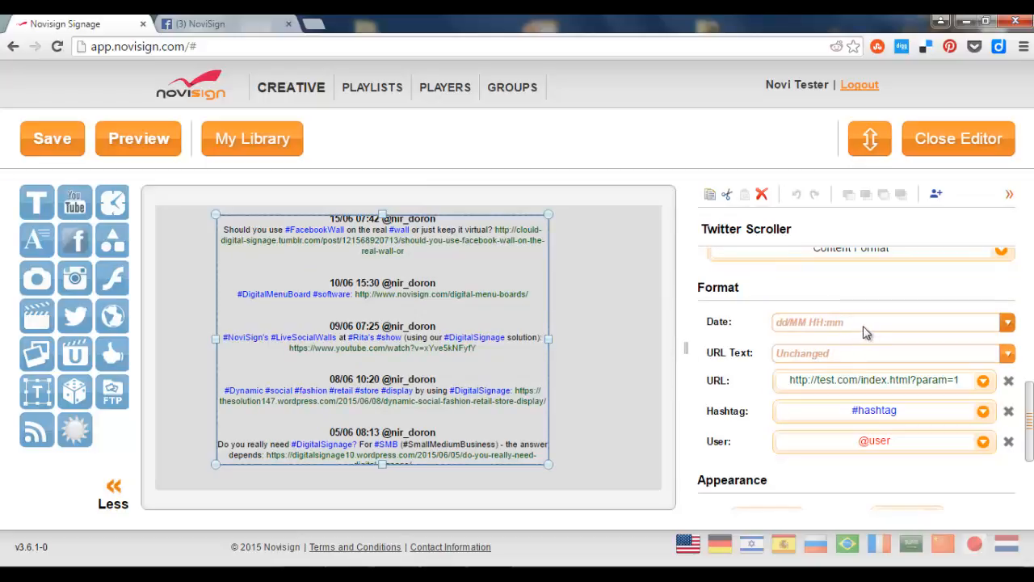
Leave the Date format unchanged and save the Twitter Creative
{"action": "left_click", "coordinate": [1009, 325]}
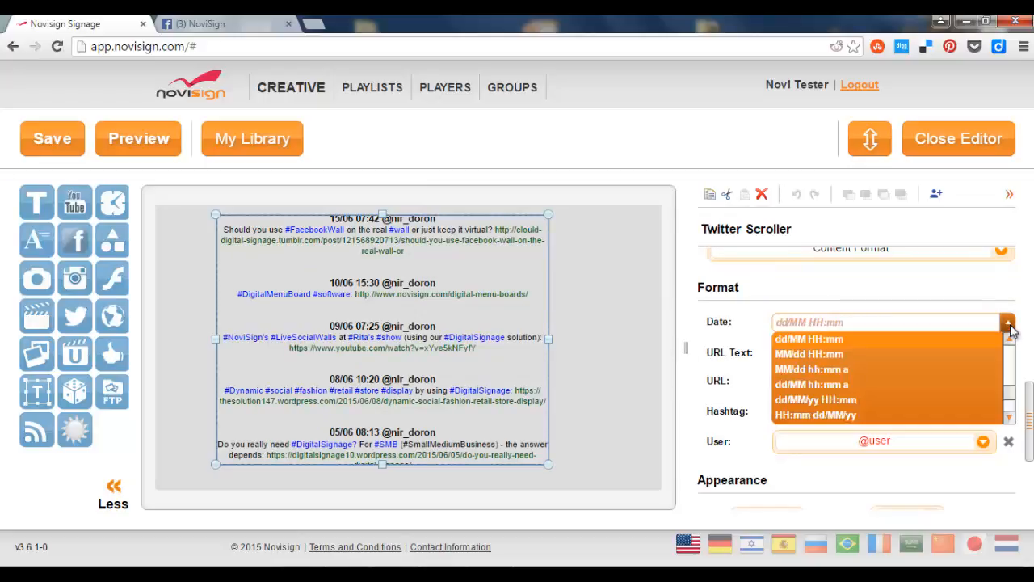
{"action": "left_click", "coordinate": [1023, 321]}
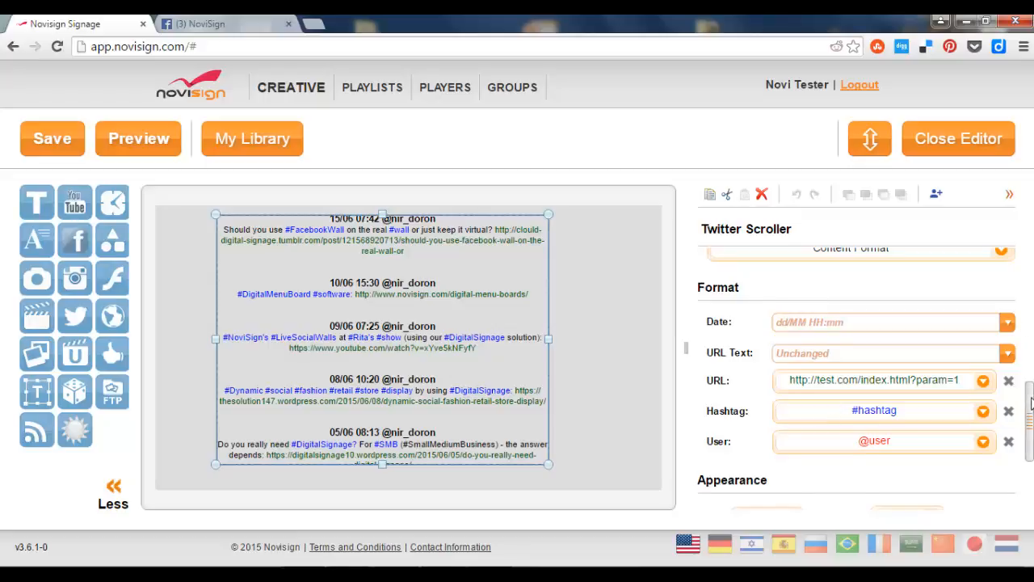
{"action": "scroll", "coordinate": [1029, 404], "scroll_direction": "down", "scroll_amount": 4}
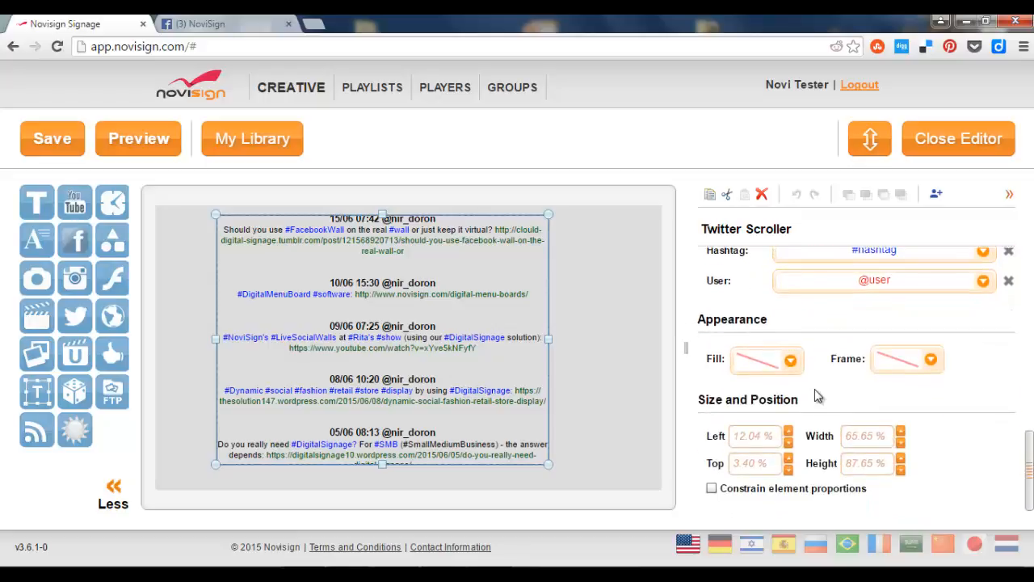
{"action": "scroll", "coordinate": [1030, 464], "scroll_direction": "up", "scroll_amount": 3}
{"action": "scroll", "coordinate": [892, 235], "scroll_direction": "up", "scroll_amount": 4}
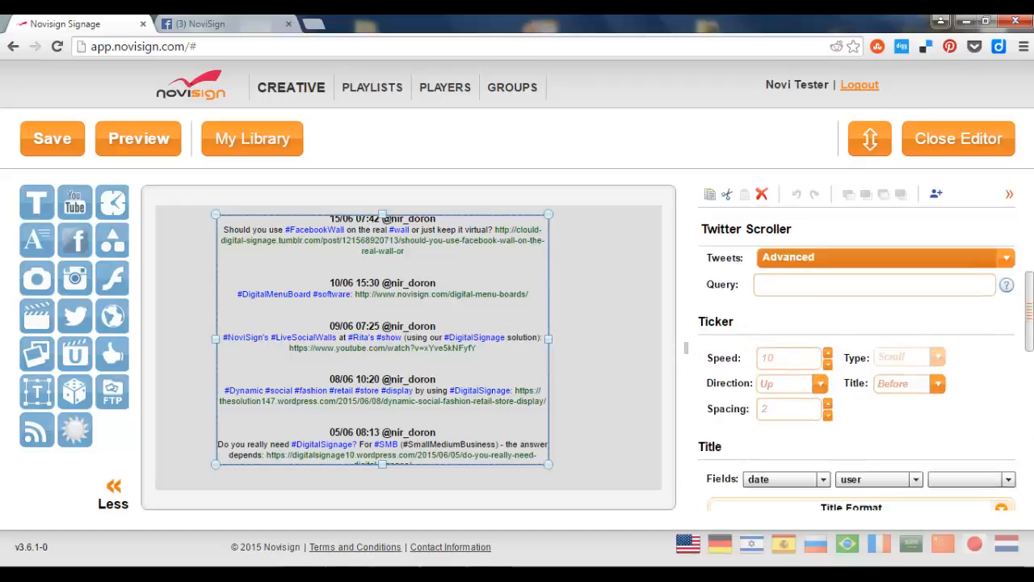
{"action": "left_click", "coordinate": [52, 139]}
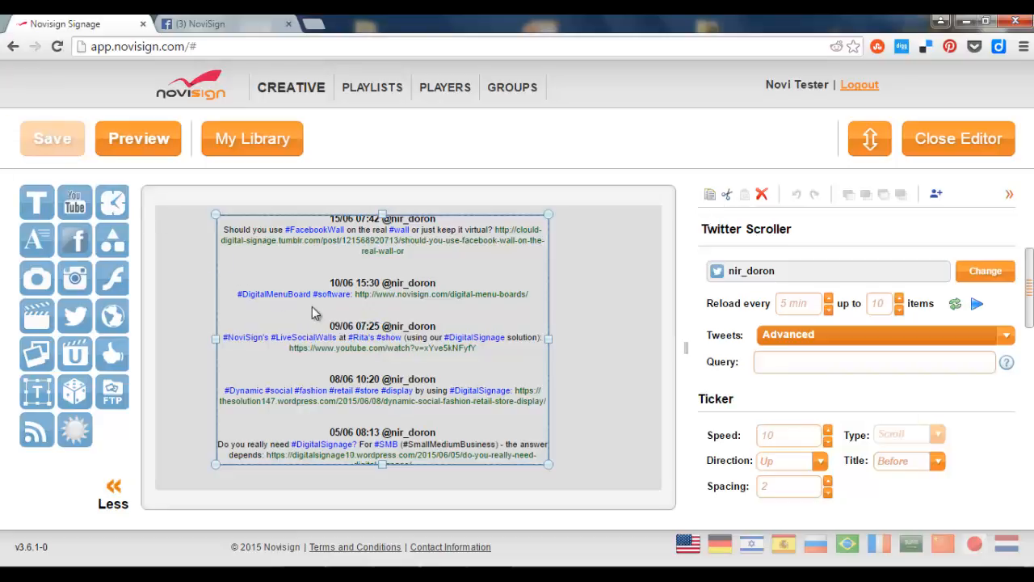
Narrow the scroller to the canvas's right edge and drop another Twitter widget onto the canvas
{"action": "left_click_drag", "start_coordinate": [215, 215], "coordinate": [372, 213]}
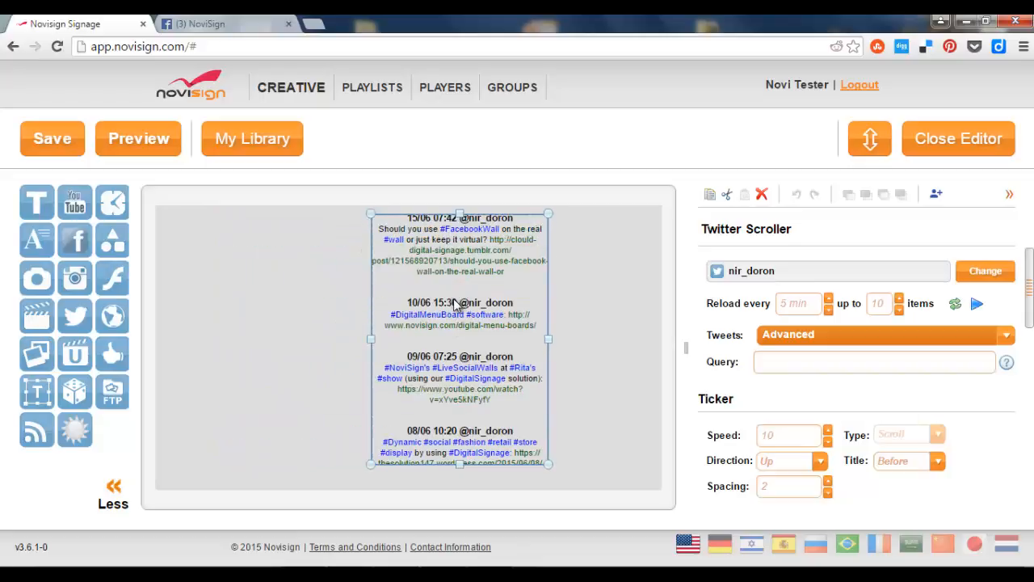
{"action": "left_click_drag", "start_coordinate": [453, 301], "coordinate": [563, 301]}
{"action": "left_click_drag", "start_coordinate": [74, 316], "coordinate": [248, 293]}
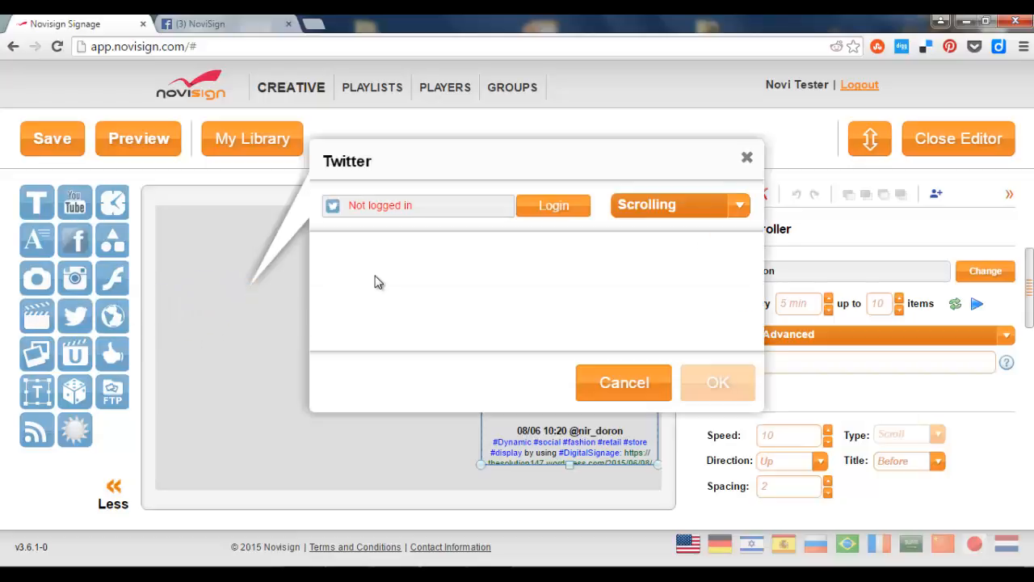
Log the second Twitter widget into the account and set it to Free Layout mode
{"action": "left_click", "coordinate": [540, 208]}
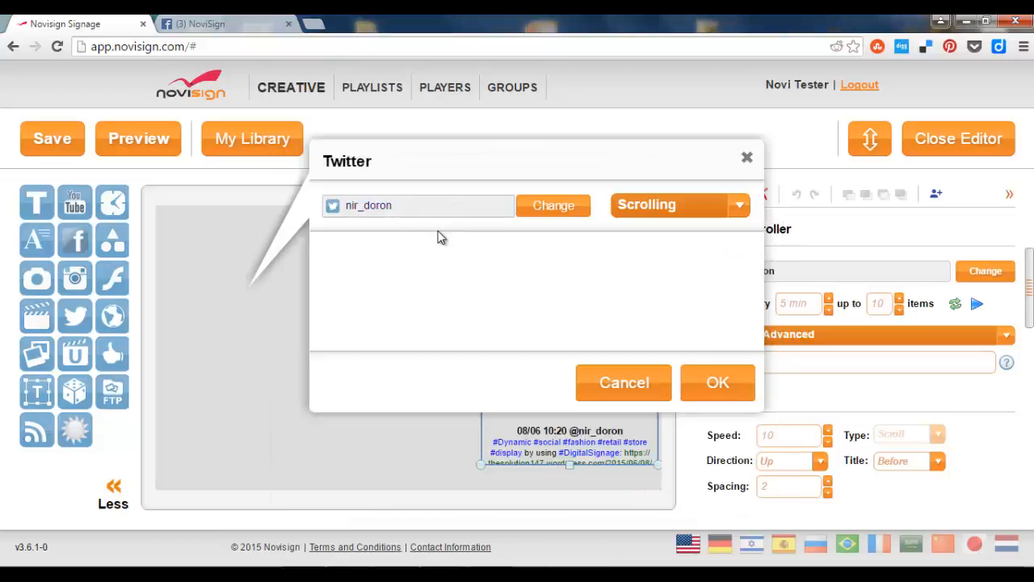
{"action": "left_click", "coordinate": [737, 212]}
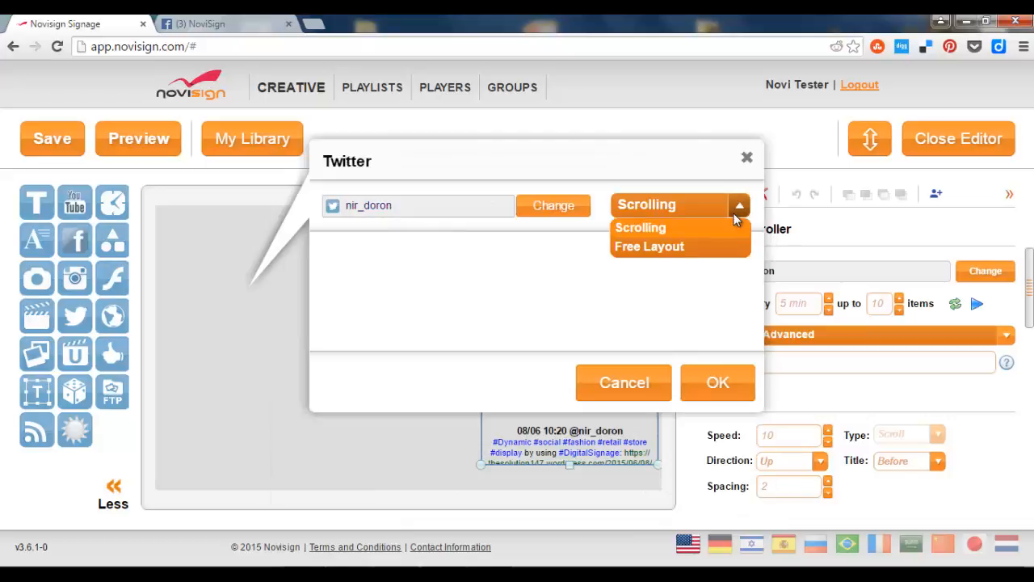
{"action": "left_click", "coordinate": [668, 246]}
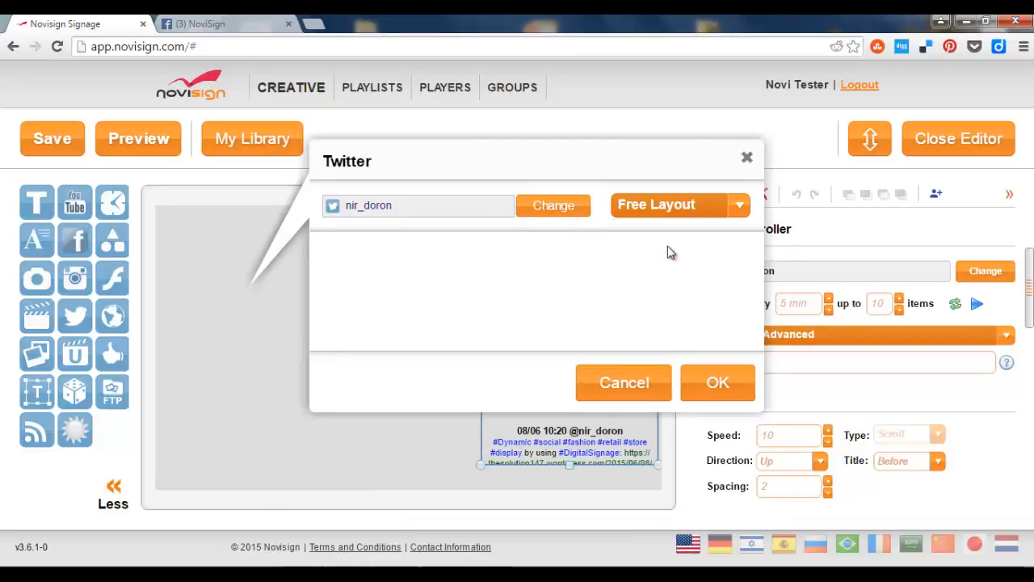
{"action": "left_click", "coordinate": [718, 383]}
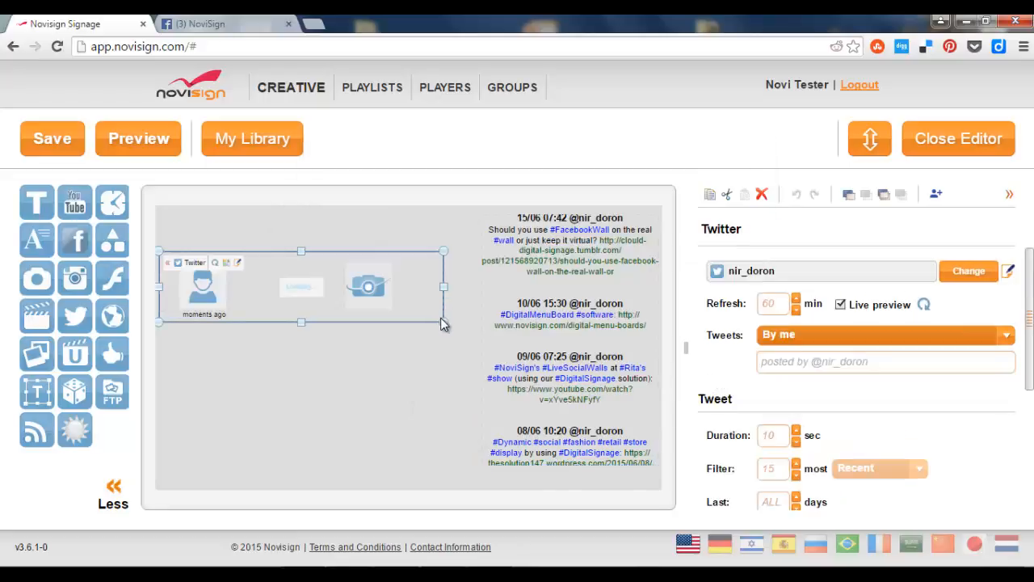
Enlarge the Twitter widget, raise it on the canvas, and select it to show its elements
{"action": "left_click_drag", "start_coordinate": [440, 321], "coordinate": [459, 485]}
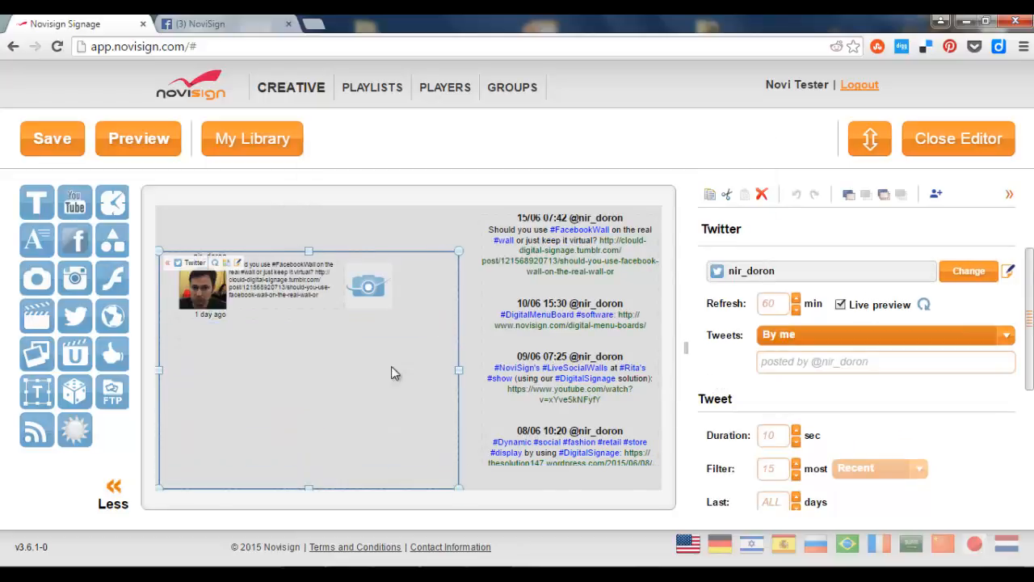
{"action": "left_click_drag", "start_coordinate": [353, 325], "coordinate": [360, 293]}
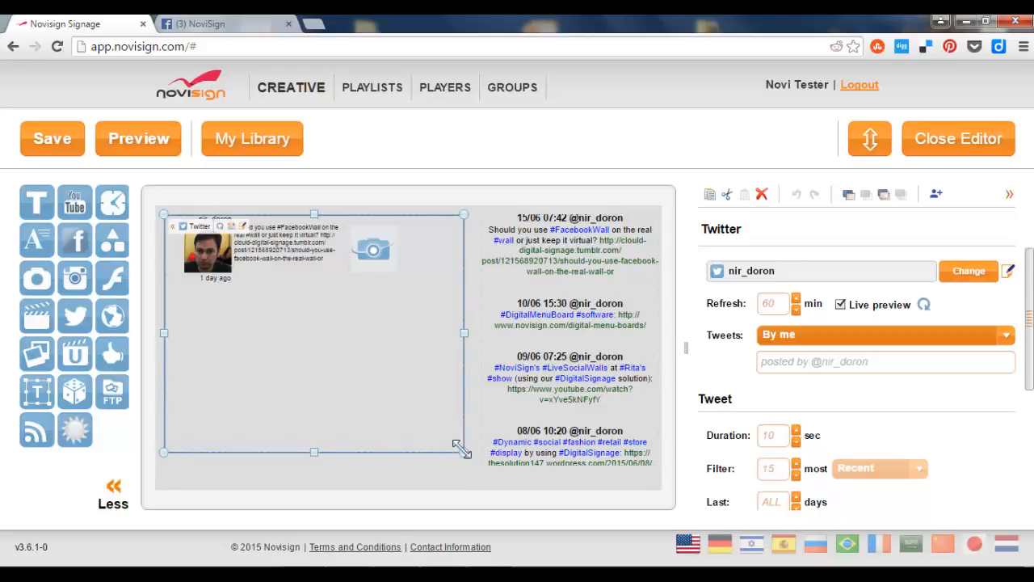
{"action": "left_click_drag", "start_coordinate": [463, 453], "coordinate": [465, 469]}
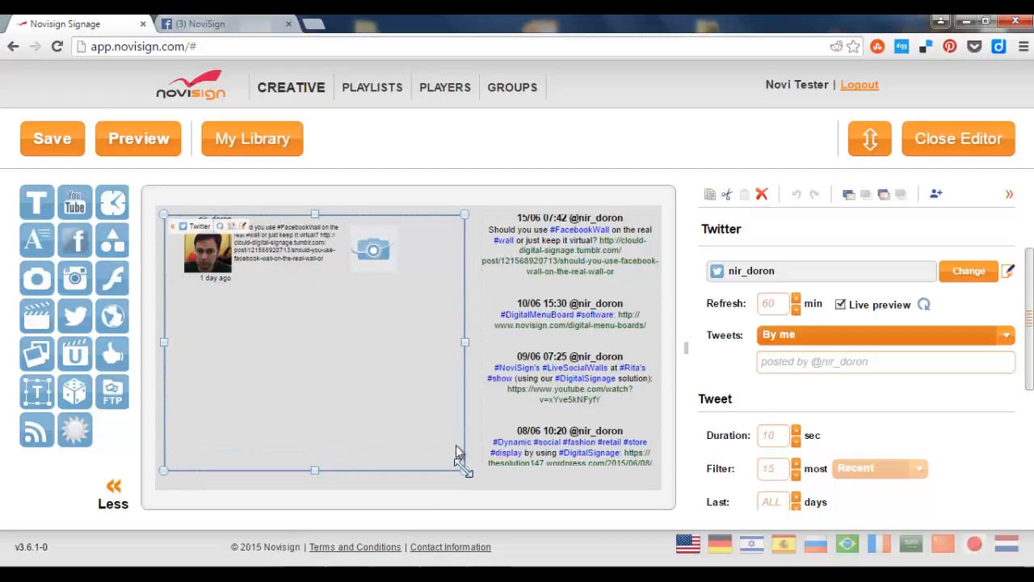
{"action": "left_click", "coordinate": [330, 329]}
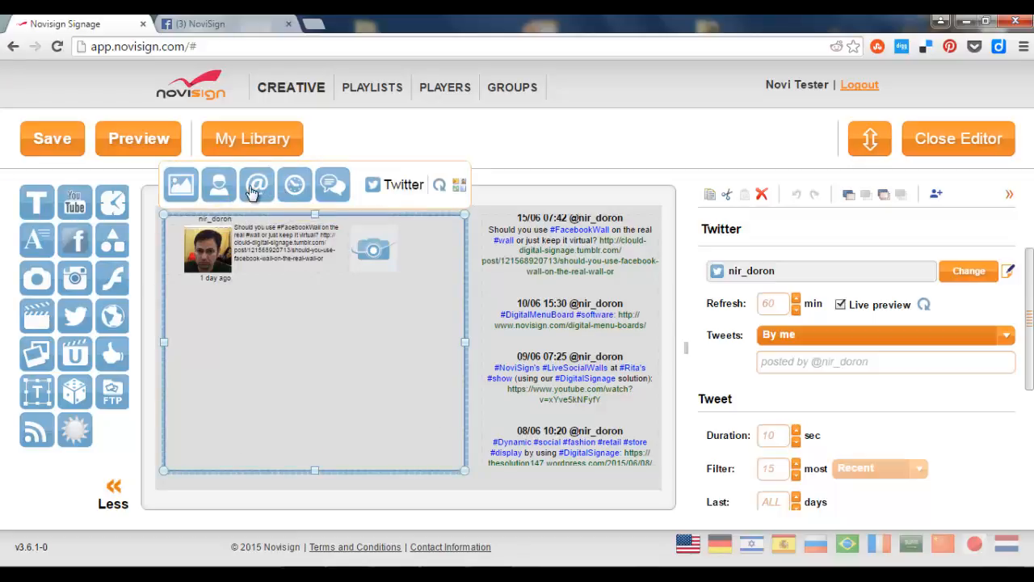
Add a second profile picture and a widened tweet-message label beside the lower photo
{"action": "left_click_drag", "start_coordinate": [223, 189], "coordinate": [209, 357]}
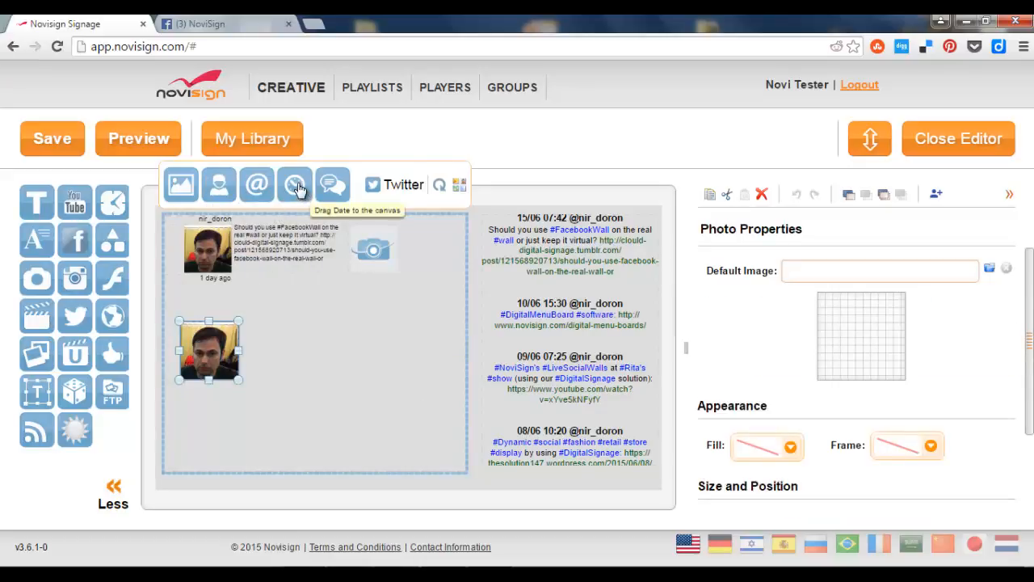
{"action": "left_click_drag", "start_coordinate": [333, 185], "coordinate": [328, 301]}
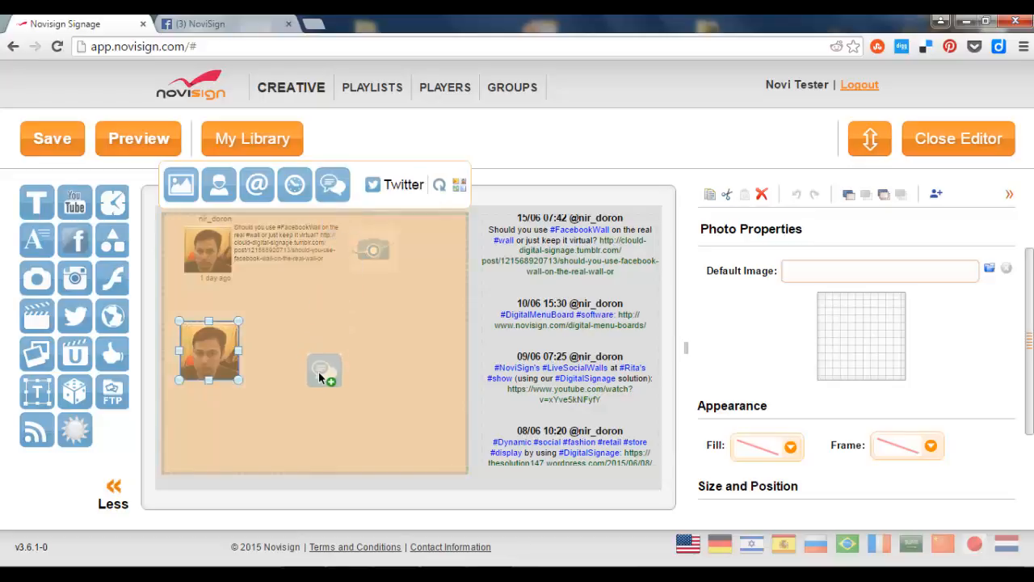
{"action": "left_click_drag", "start_coordinate": [318, 371], "coordinate": [320, 368]}
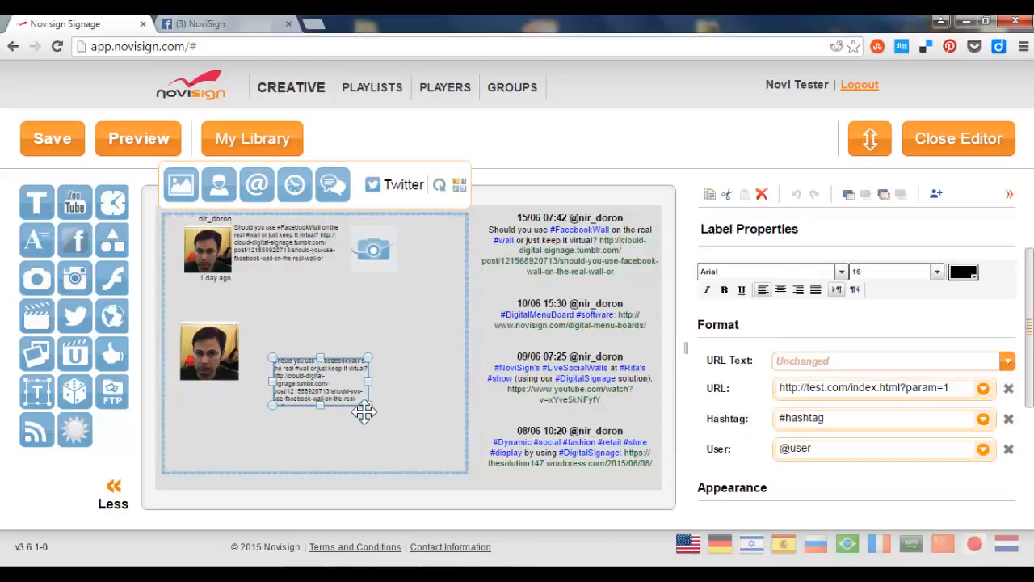
{"action": "left_click_drag", "start_coordinate": [368, 405], "coordinate": [415, 434]}
{"action": "left_click_drag", "start_coordinate": [383, 384], "coordinate": [401, 346]}
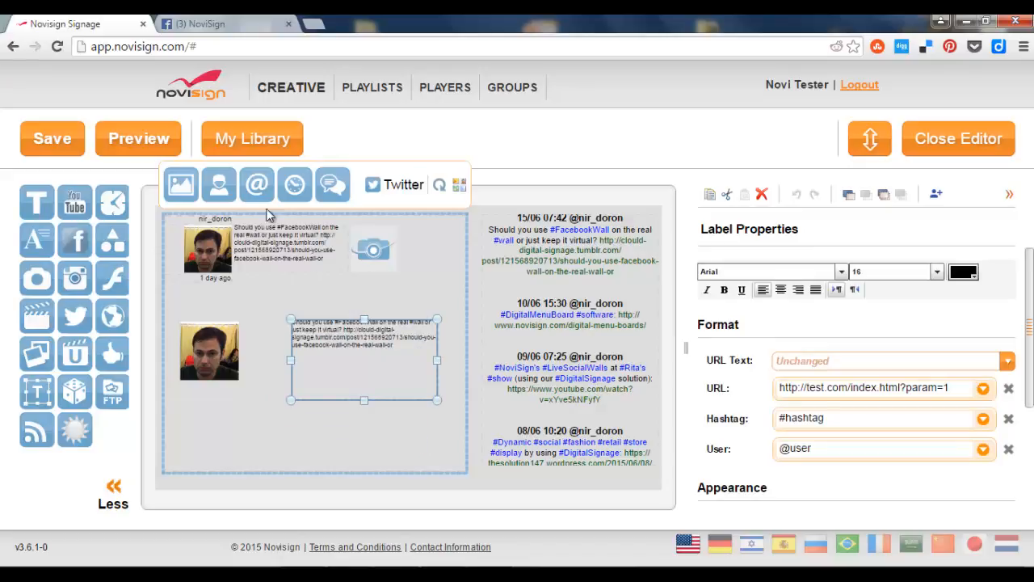
Save Twitter Creative, refresh the widget's live tweet preview, and close the editor
{"action": "left_click", "coordinate": [73, 139]}
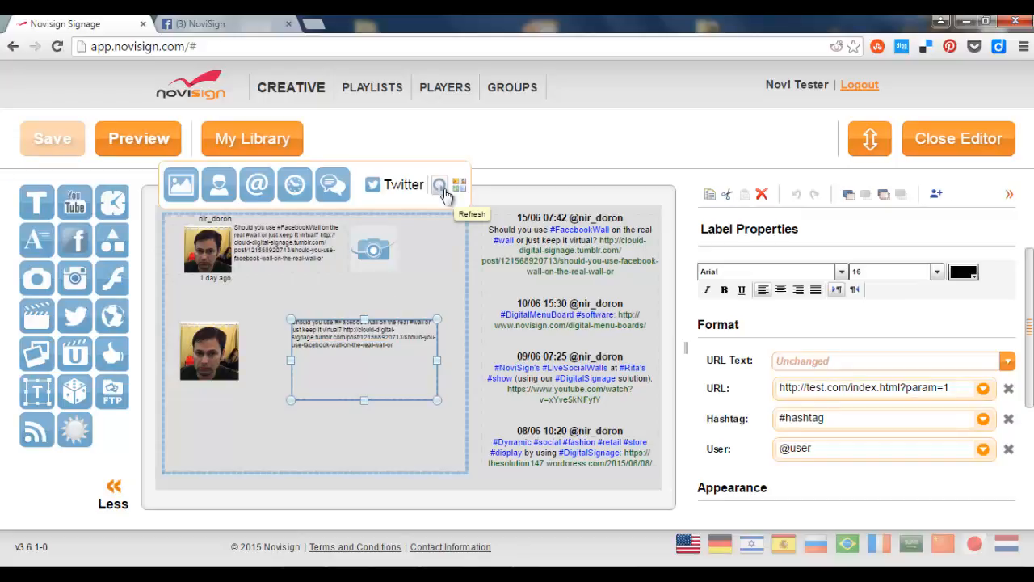
{"action": "left_click", "coordinate": [441, 189]}
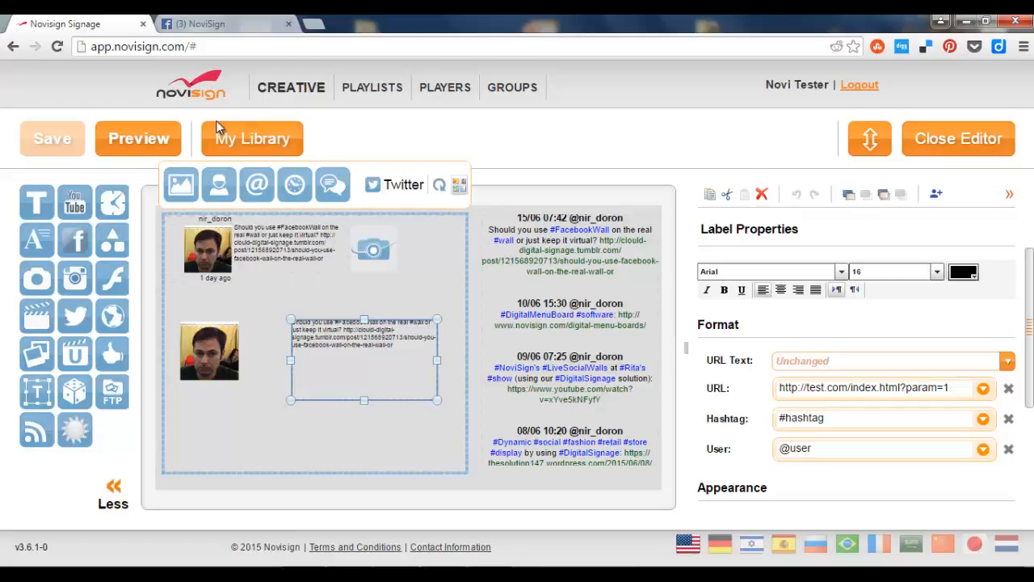
{"action": "left_click", "coordinate": [940, 153]}
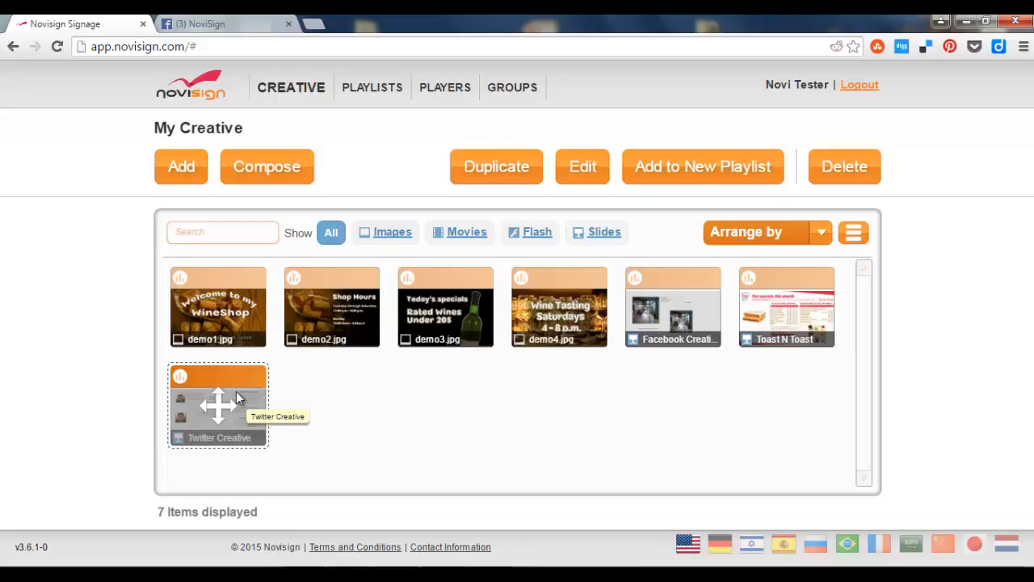
Create 'Twitter Playlist' from Twitter Creative with a 999-second display duration
{"action": "left_click", "coordinate": [695, 169]}
{"action": "left_click", "coordinate": [361, 148]}
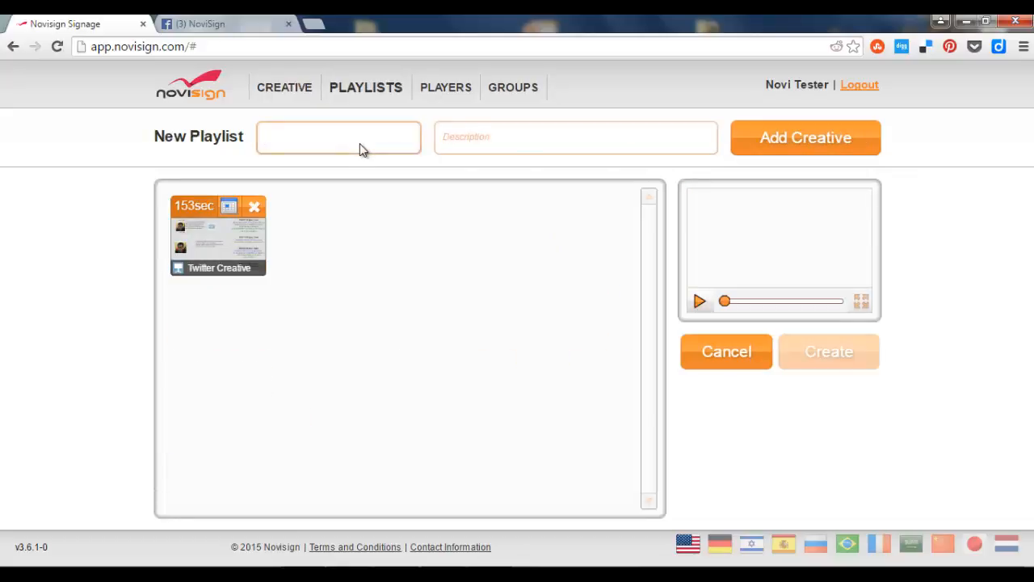
{"action": "type", "text": "Twitt"}
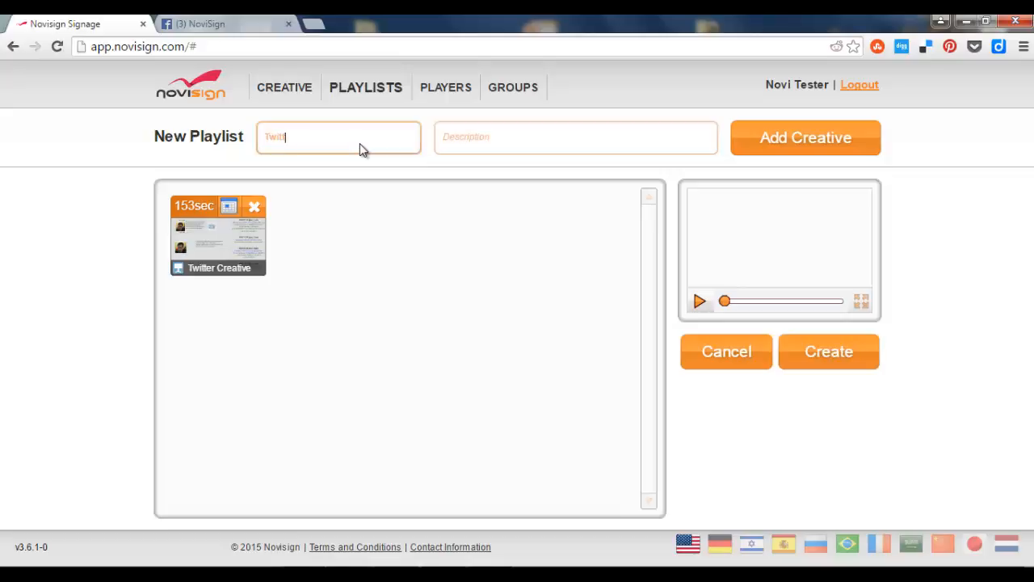
{"action": "type", "text": "er Playlist"}
{"action": "left_click", "coordinate": [194, 207]}
{"action": "type", "text": "999"}
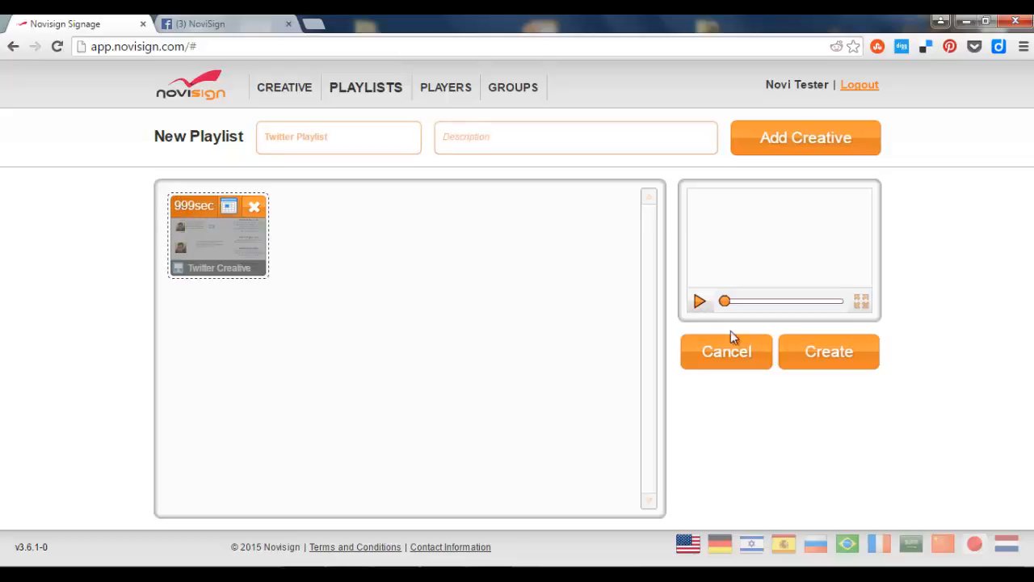
{"action": "left_click", "coordinate": [826, 363]}
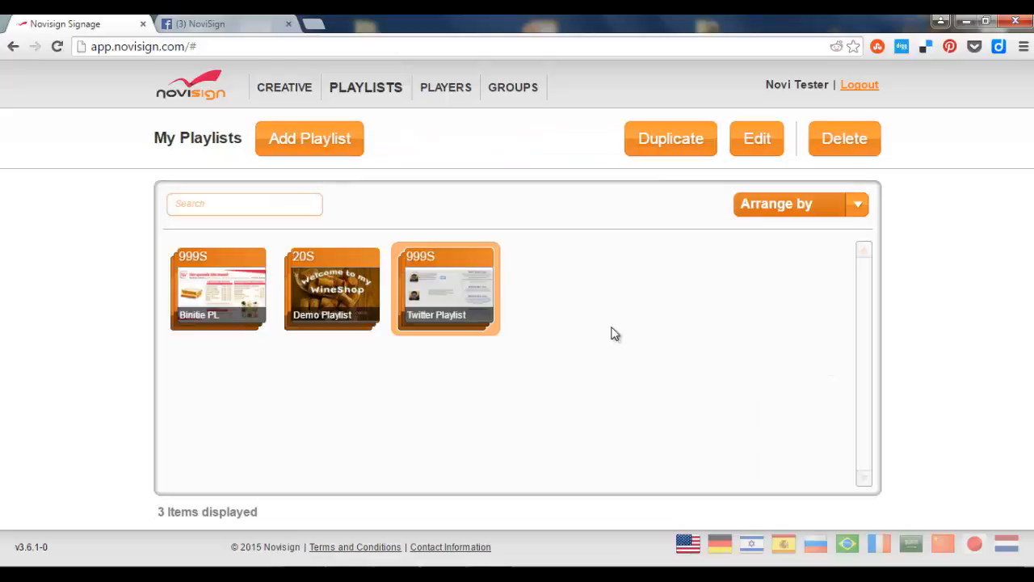
Add a player named 'Office Front' and assign it Twitter Playlist
{"action": "left_click", "coordinate": [438, 95]}
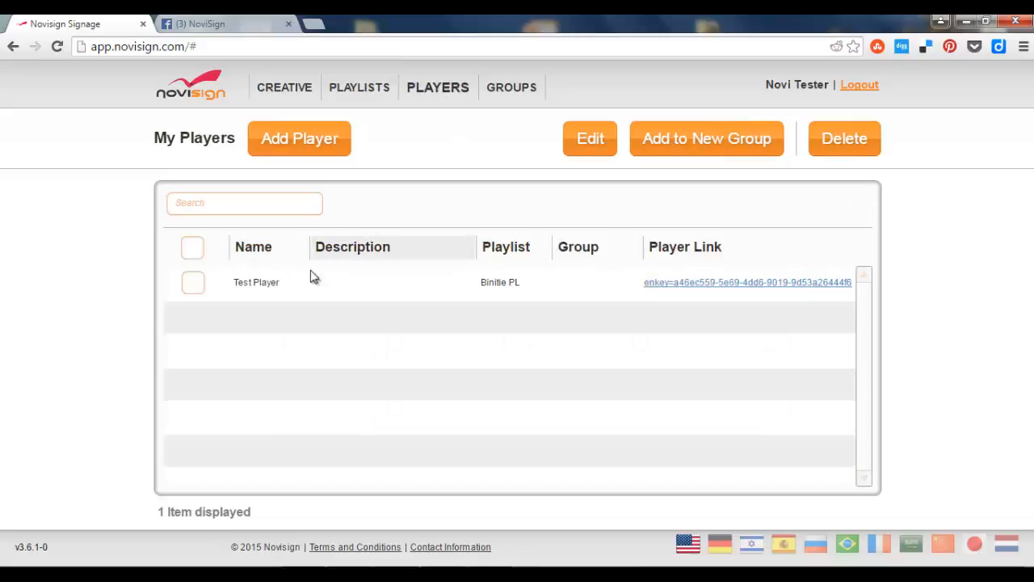
{"action": "left_click", "coordinate": [307, 139]}
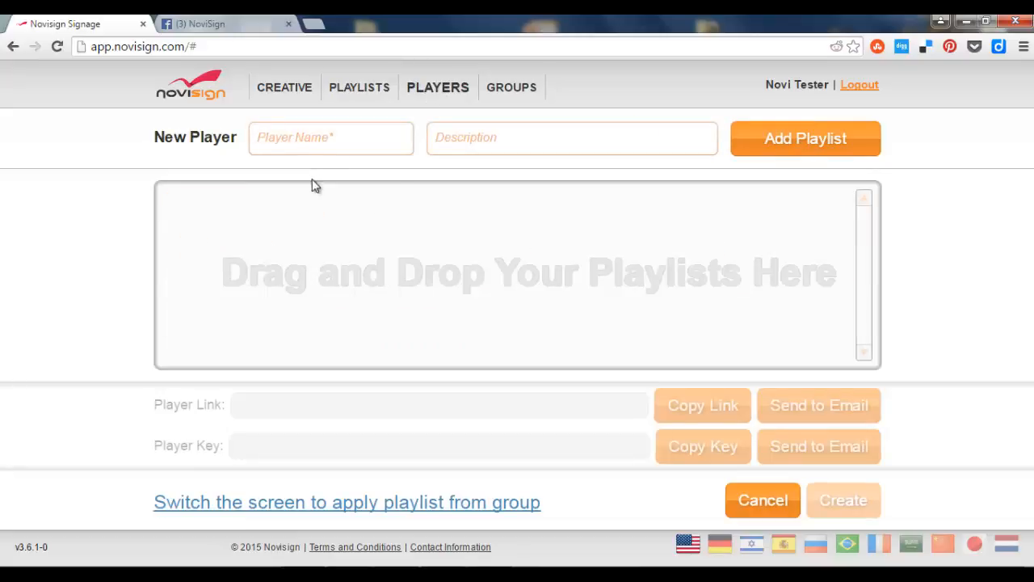
{"action": "left_click", "coordinate": [316, 152]}
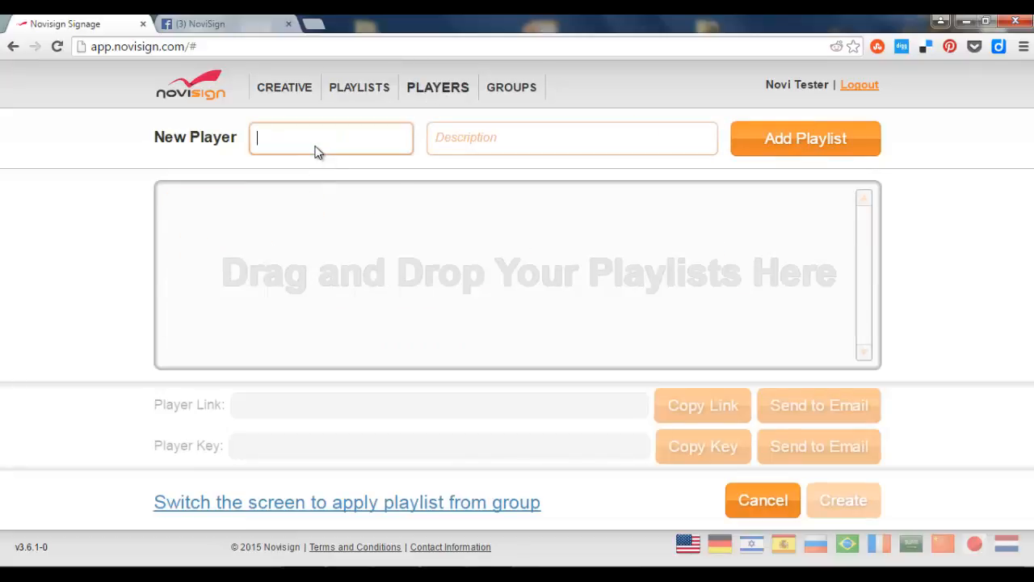
{"action": "type", "text": "Office Front"}
{"action": "left_click", "coordinate": [782, 151]}
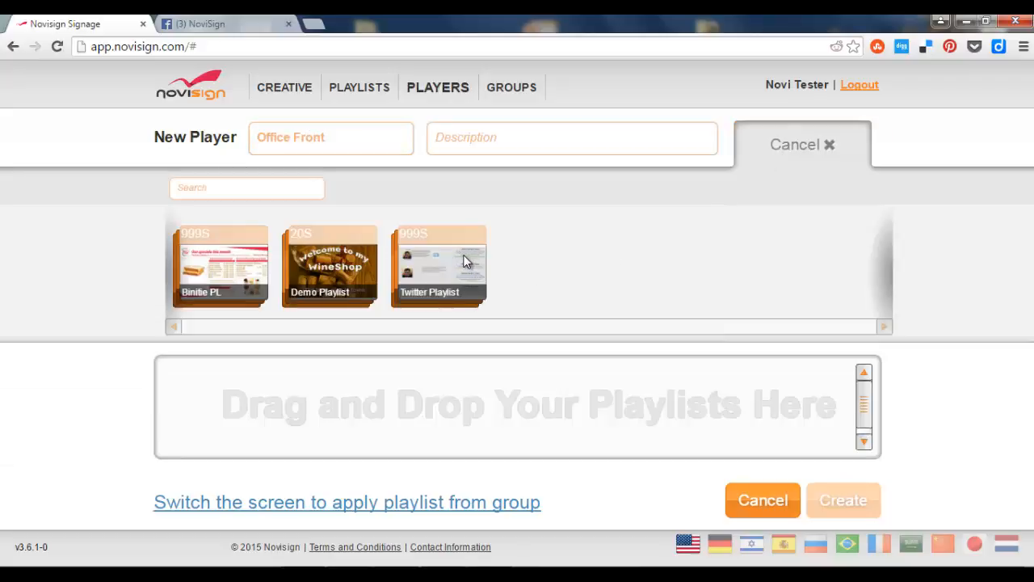
{"action": "left_click_drag", "start_coordinate": [465, 255], "coordinate": [472, 381]}
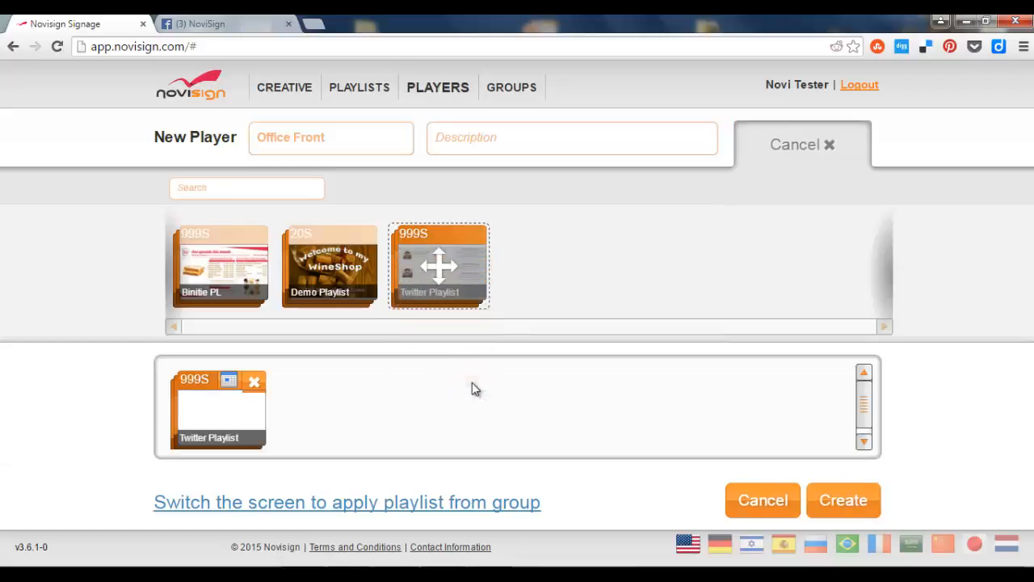
{"action": "left_click", "coordinate": [838, 498]}
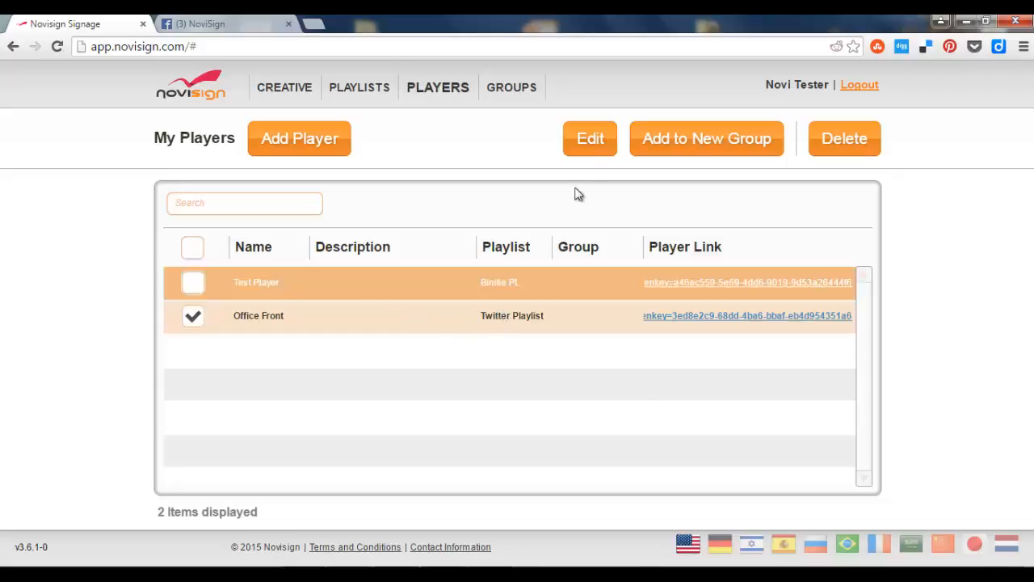
Copy the Office Front player's key from its details, then reveal the desktop
{"action": "left_click", "coordinate": [590, 139]}
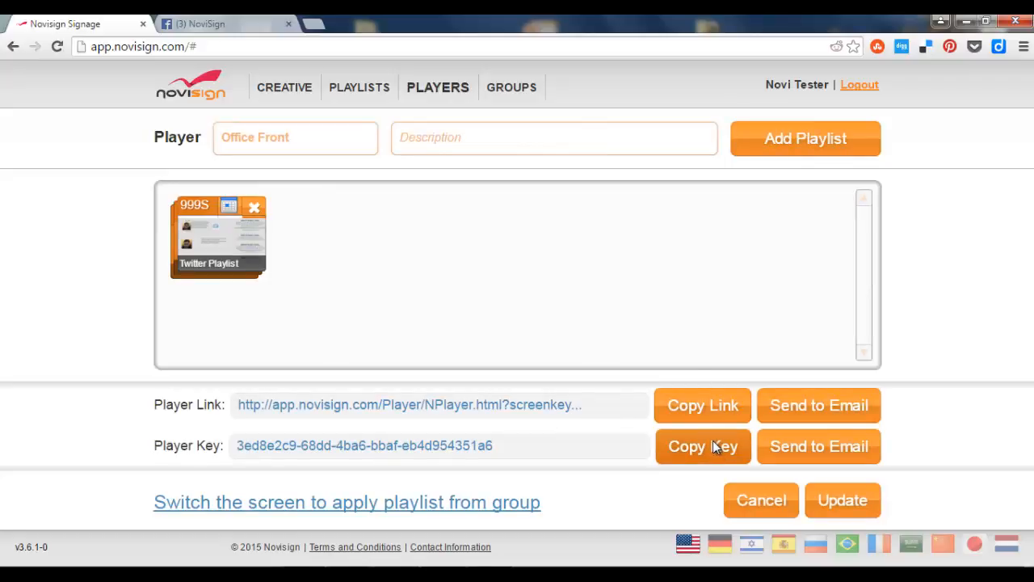
{"action": "left_click", "coordinate": [775, 495]}
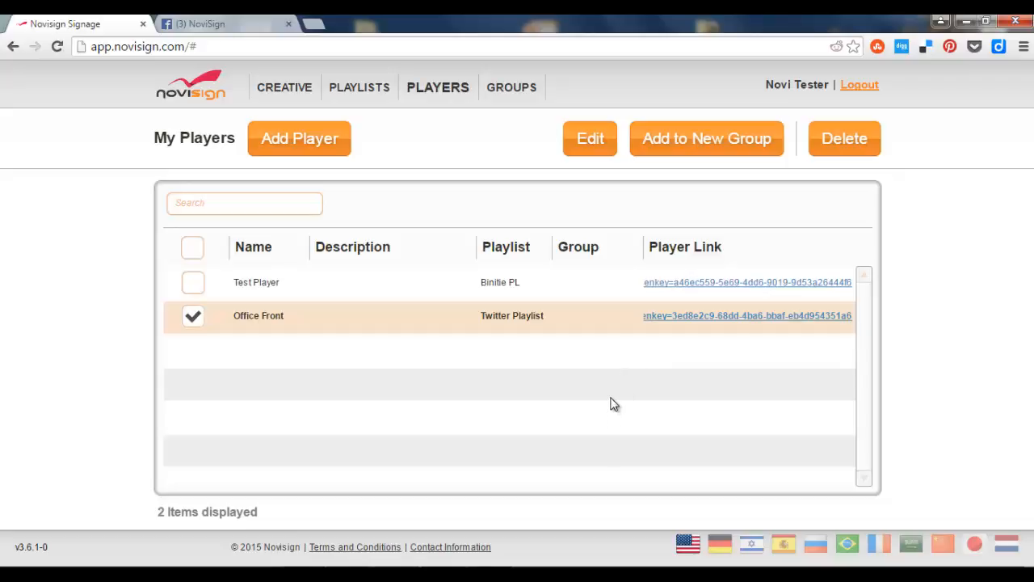
{"action": "left_click", "coordinate": [1030, 574]}
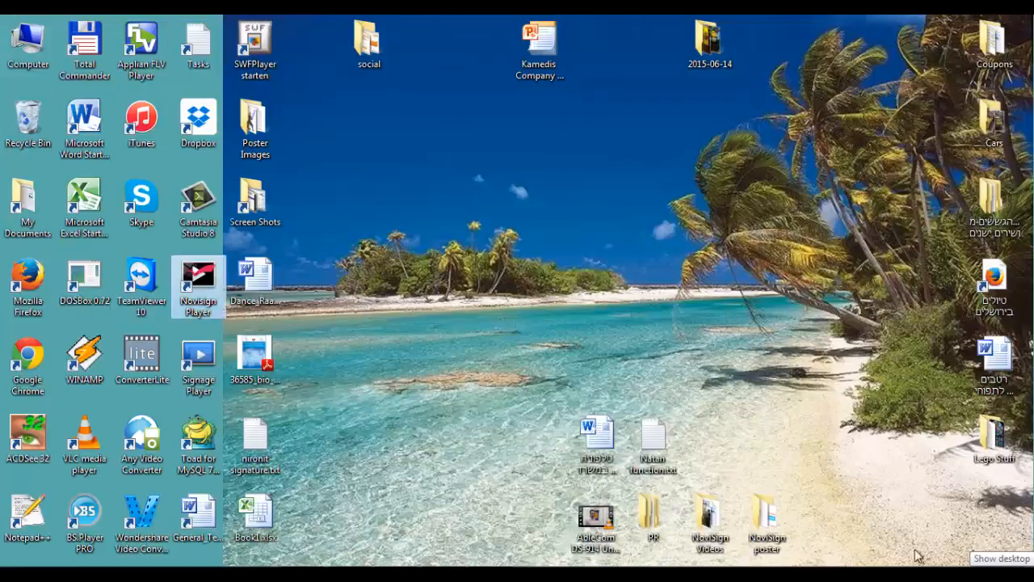
Launch NoviSign Player, replace the old key with Office Front's key, and start playback
{"action": "double_click", "coordinate": [198, 273]}
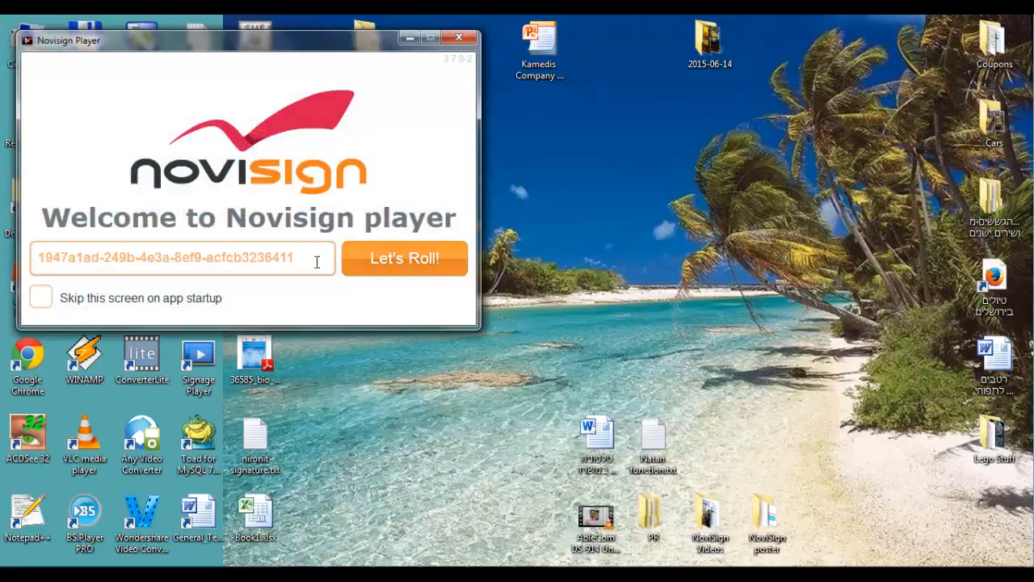
{"action": "left_click_drag", "start_coordinate": [316, 261], "coordinate": [34, 259]}
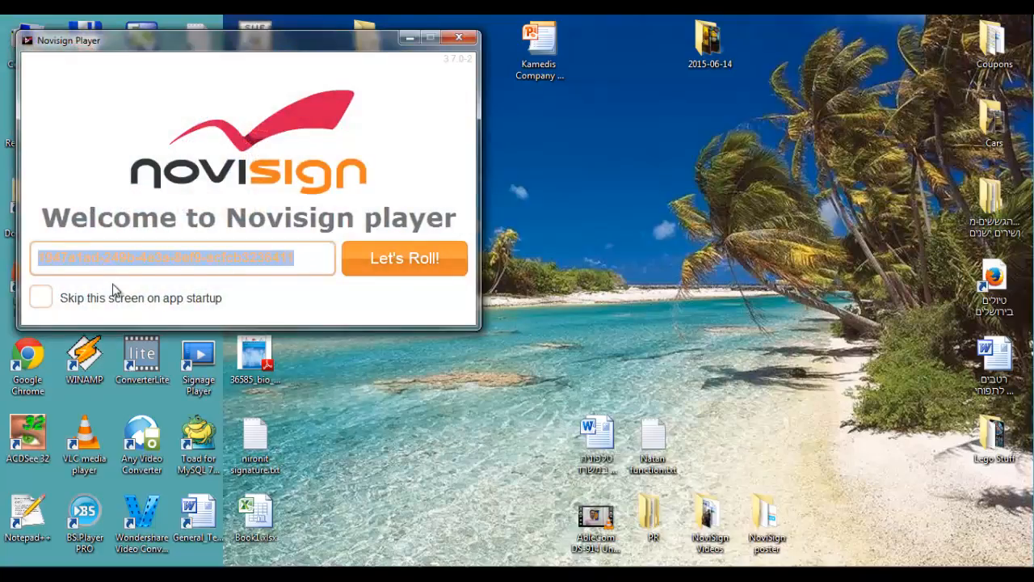
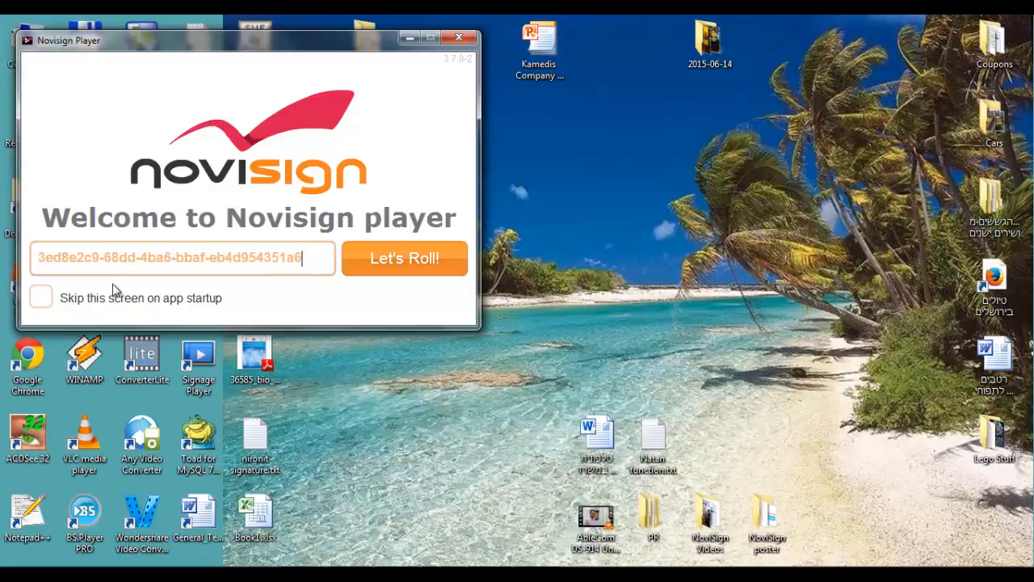
{"action": "left_click", "coordinate": [391, 258]}
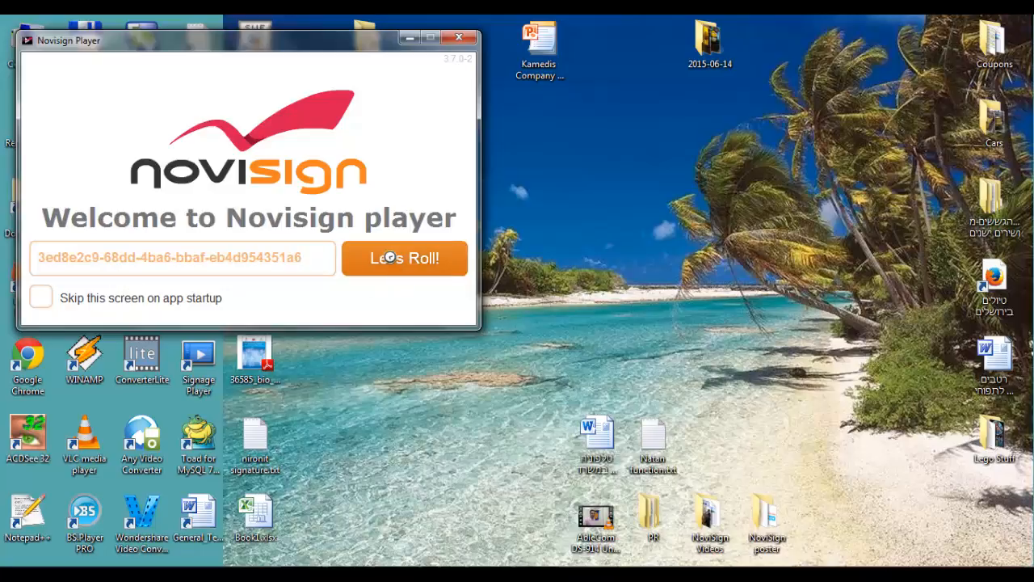